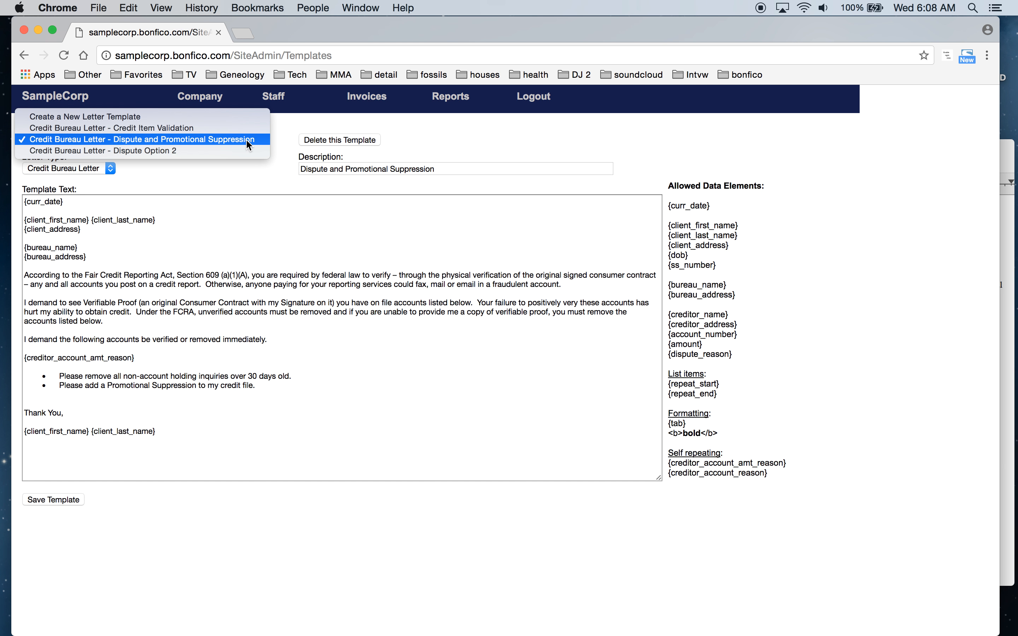
Start a new letter template, then switch to TextEdit and copy the entire text of the test letter
{"action": "left_click", "coordinate": [236, 119]}
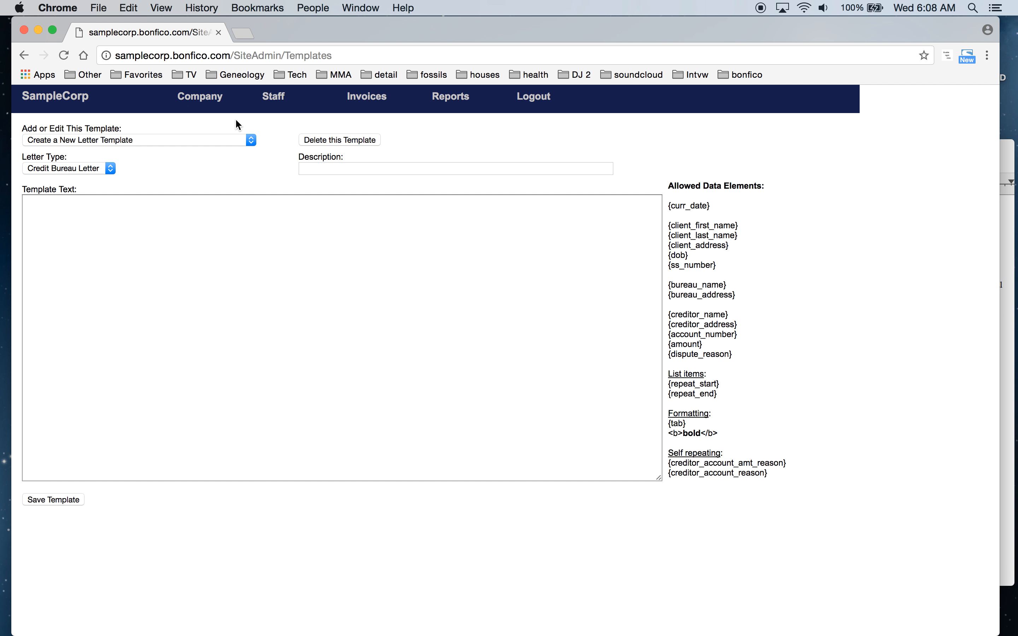
{"action": "left_click", "coordinate": [1008, 160]}
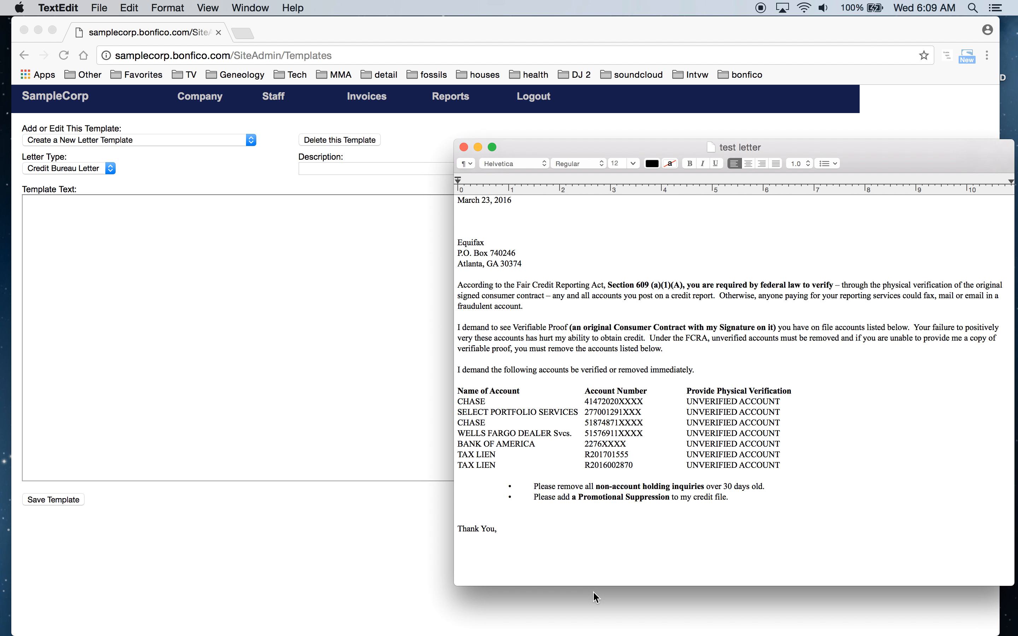
{"action": "left_click_drag", "start_coordinate": [522, 549], "coordinate": [450, 204]}
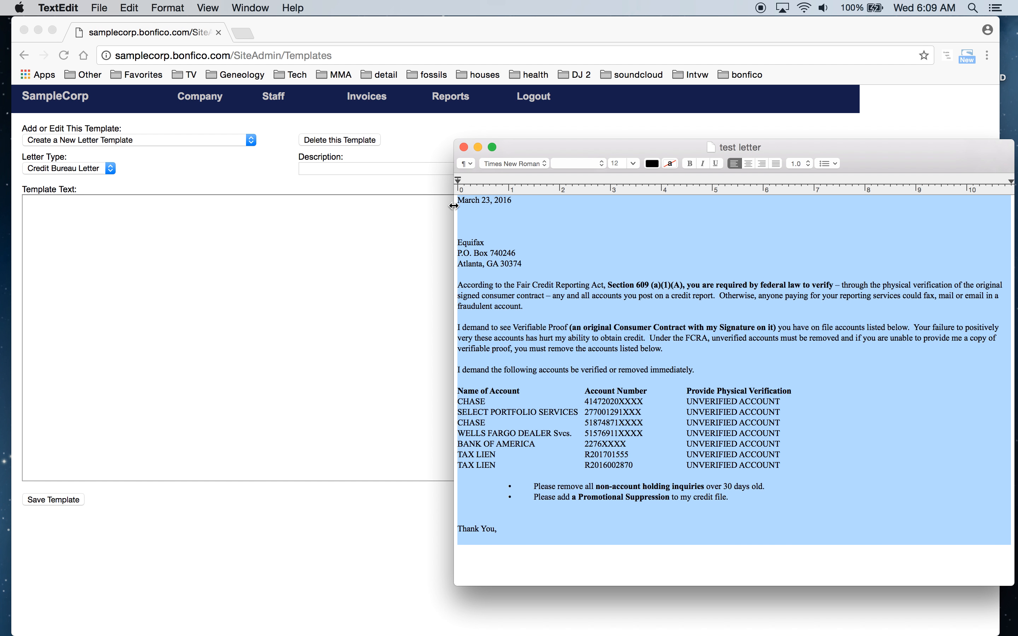
{"action": "right_click", "coordinate": [521, 289]}
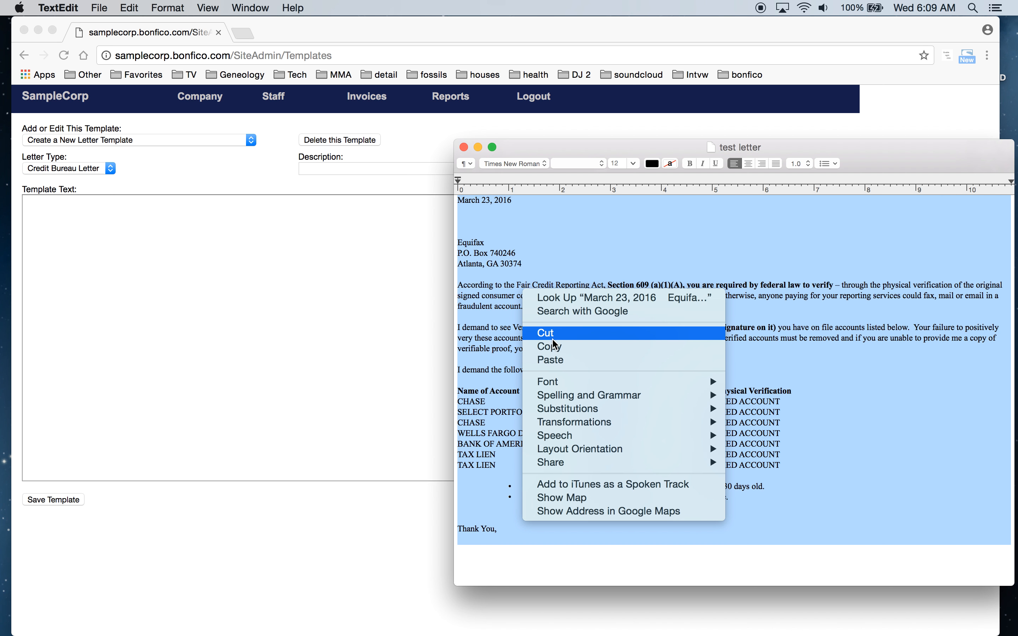
{"action": "left_click", "coordinate": [560, 353]}
Switch back to Chrome and paste the copied letter into the empty template text
{"action": "left_click", "coordinate": [232, 291]}
{"action": "left_click", "coordinate": [159, 256]}
{"action": "right_click", "coordinate": [159, 255]}
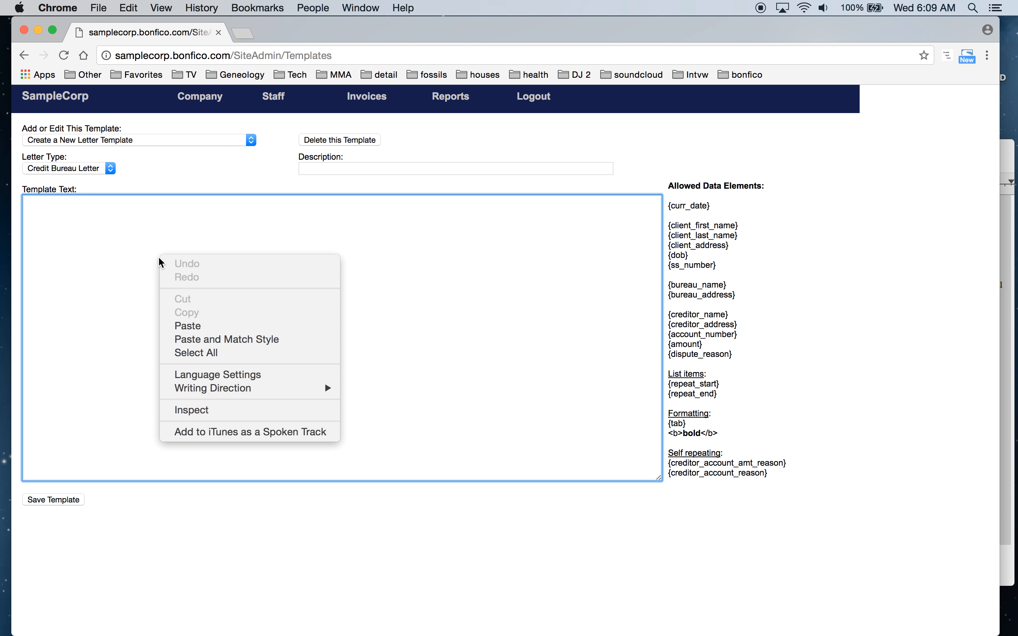
{"action": "left_click", "coordinate": [193, 326]}
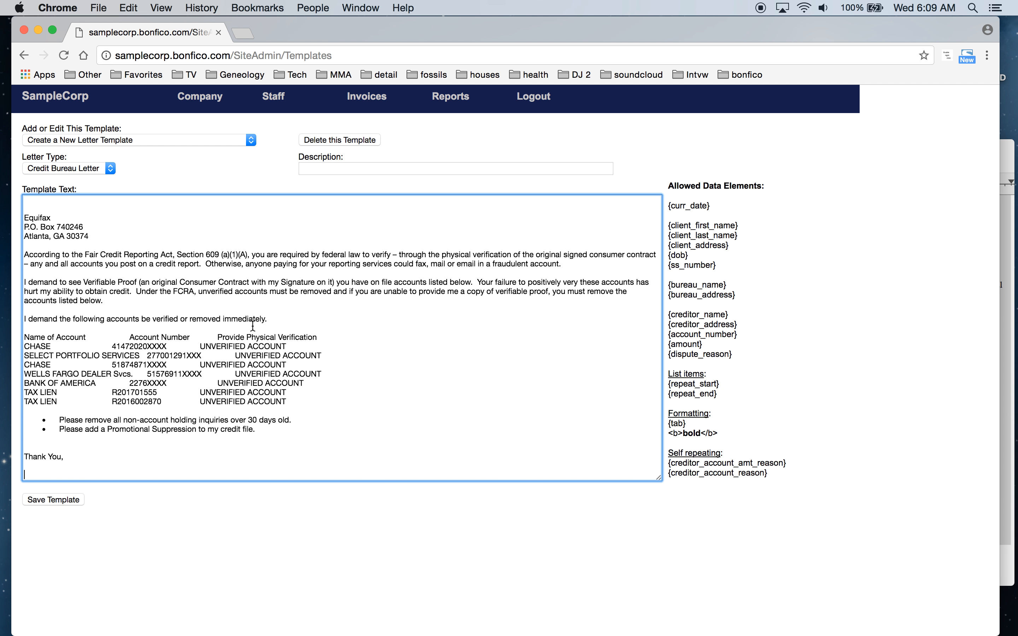
Replace the date at the start of the letter with the {curr_date} data element copied from the allowed elements
{"action": "scroll", "coordinate": [251, 340], "scroll_direction": "up", "scroll_amount": 2}
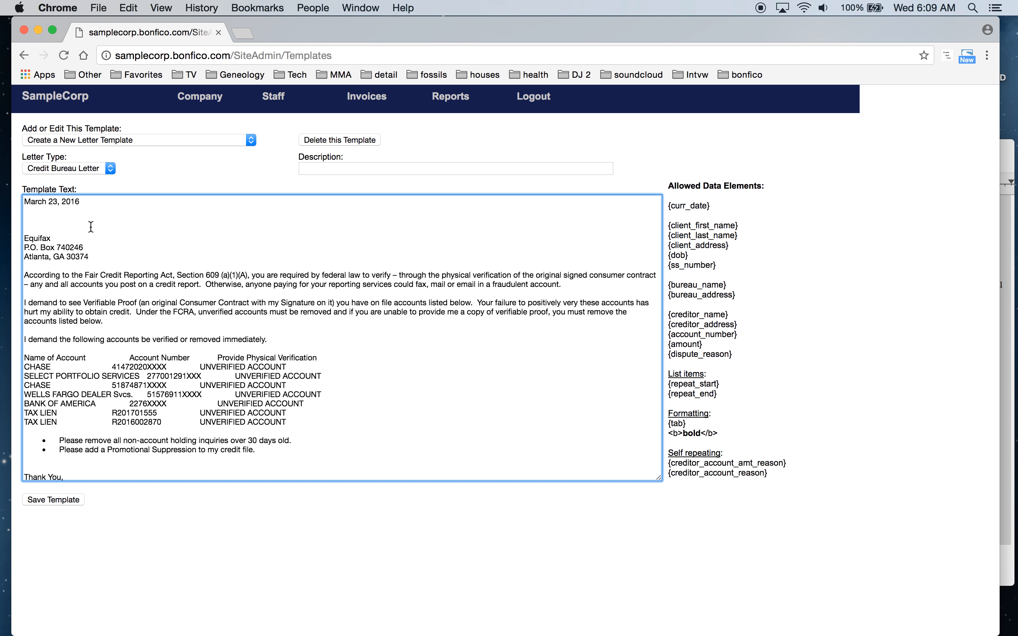
{"action": "left_click_drag", "start_coordinate": [86, 201], "coordinate": [17, 202]}
{"action": "left_click_drag", "start_coordinate": [712, 202], "coordinate": [670, 208]}
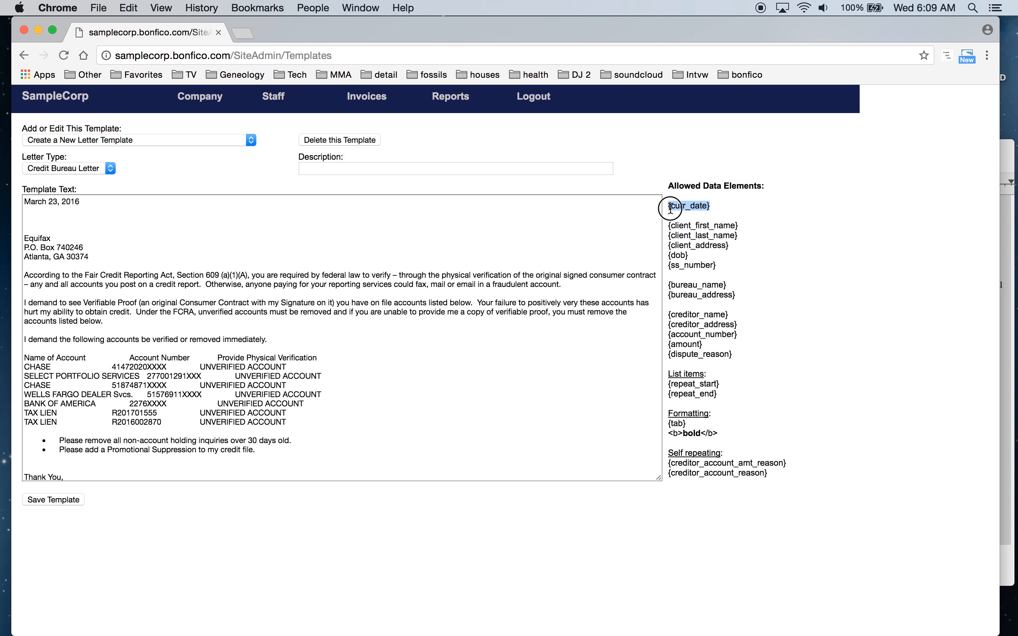
{"action": "right_click", "coordinate": [681, 205]}
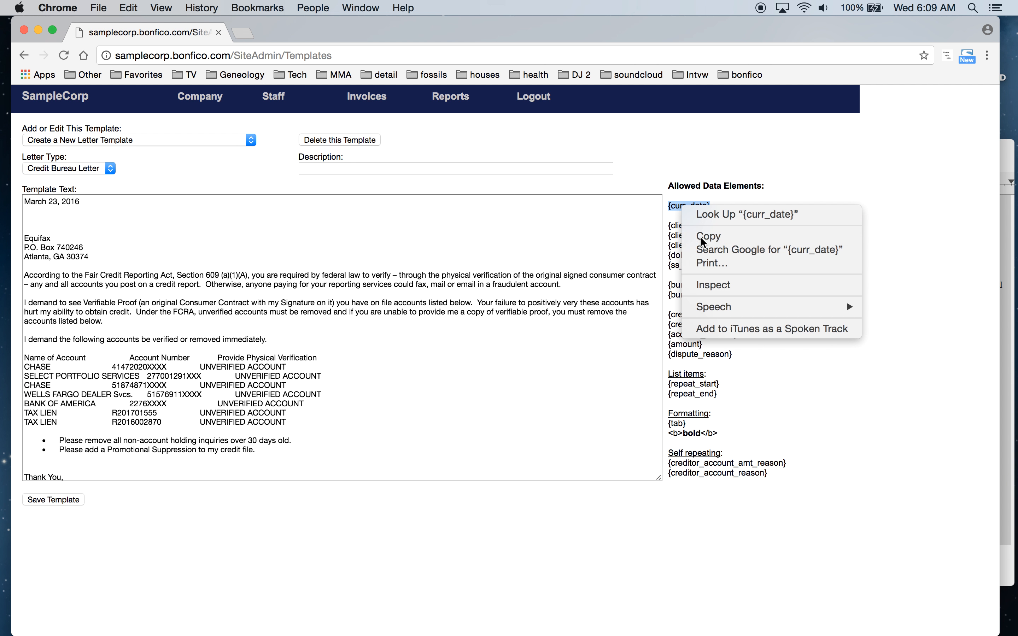
{"action": "left_click", "coordinate": [702, 238]}
{"action": "left_click", "coordinate": [110, 203]}
{"action": "left_click_drag", "start_coordinate": [91, 202], "coordinate": [21, 202]}
{"action": "right_click", "coordinate": [37, 202]}
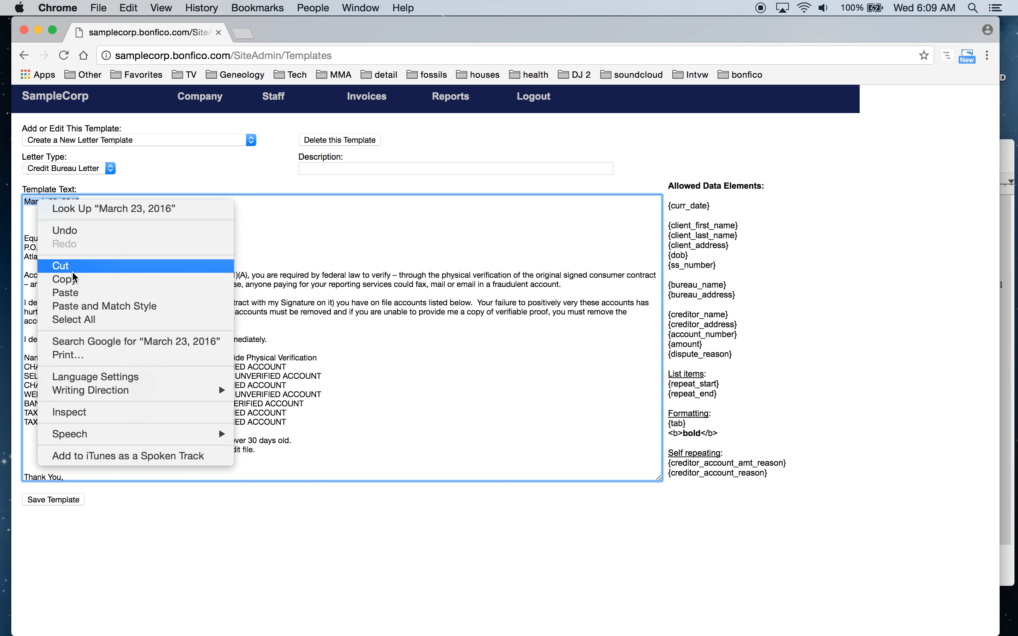
{"action": "left_click", "coordinate": [75, 289]}
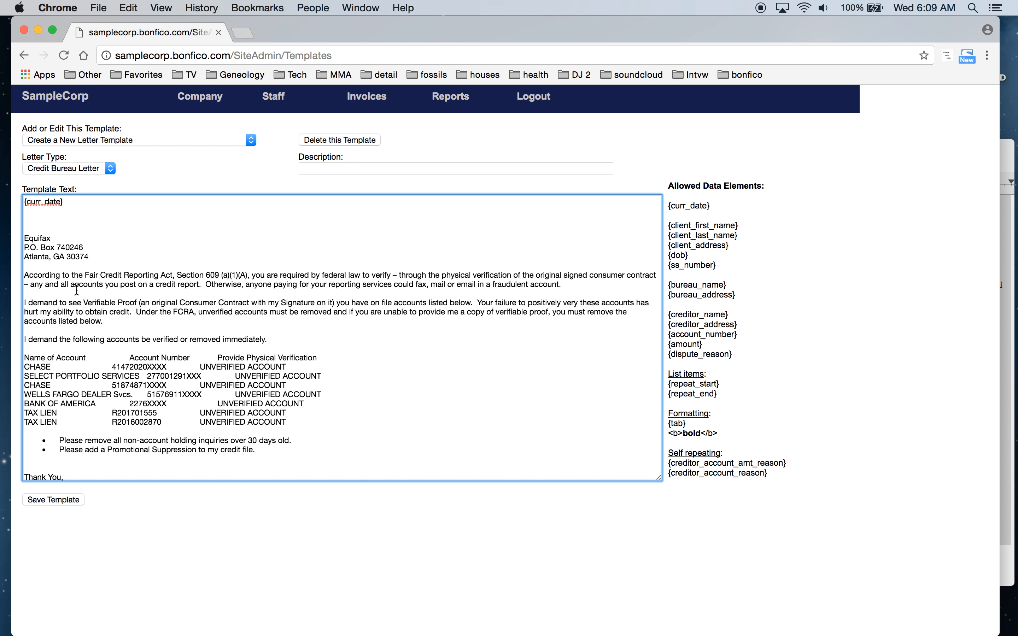
Replace the bureau name Equifax in the template text with the {bureau_name} data element
{"action": "left_click", "coordinate": [40, 239]}
{"action": "left_click_drag", "start_coordinate": [727, 285], "coordinate": [668, 287]}
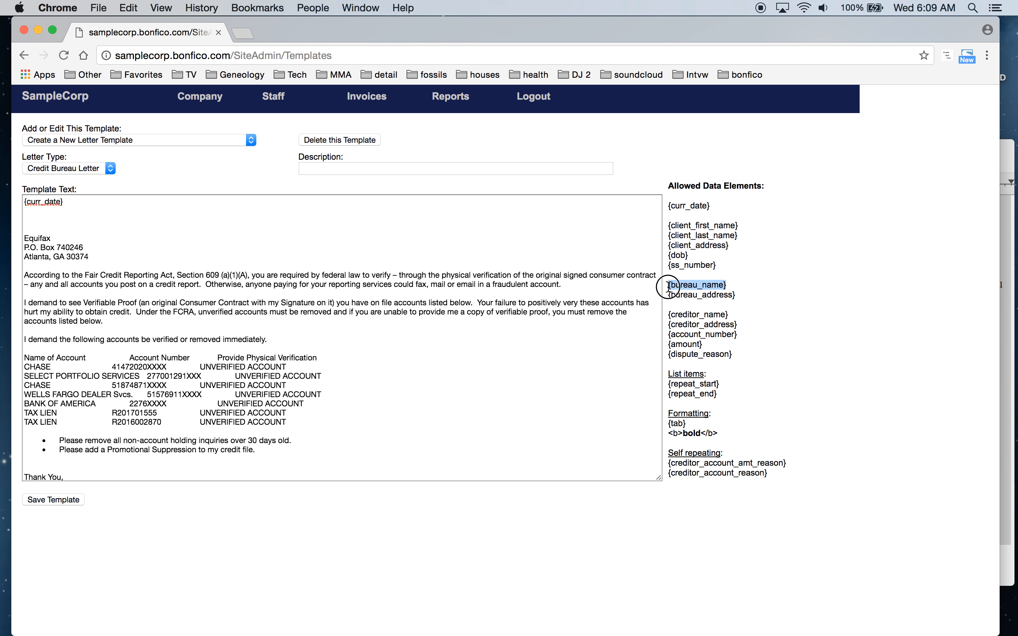
{"action": "right_click", "coordinate": [682, 285]}
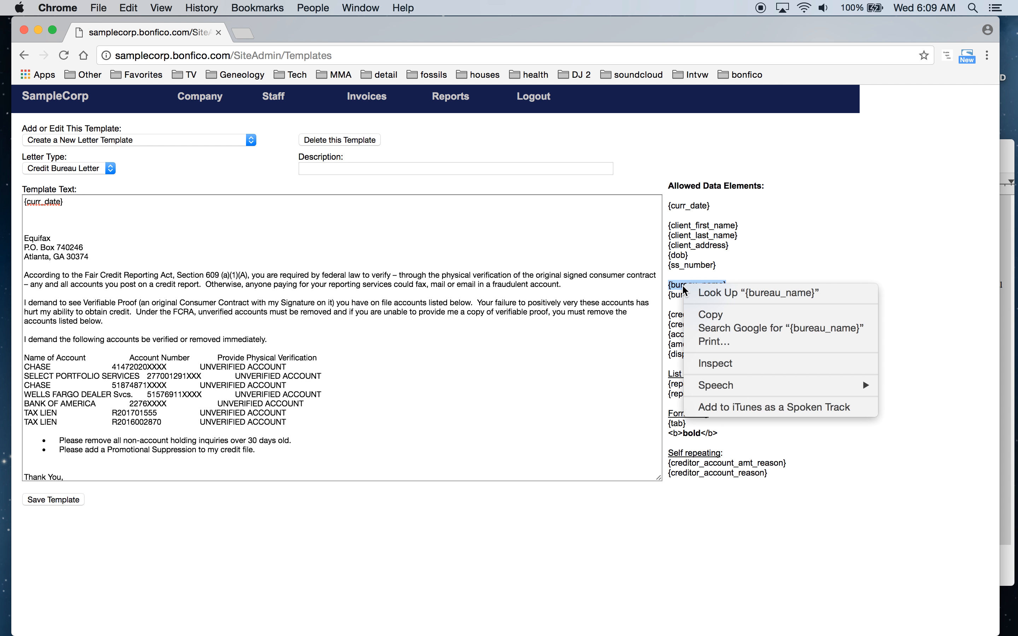
{"action": "left_click", "coordinate": [702, 316]}
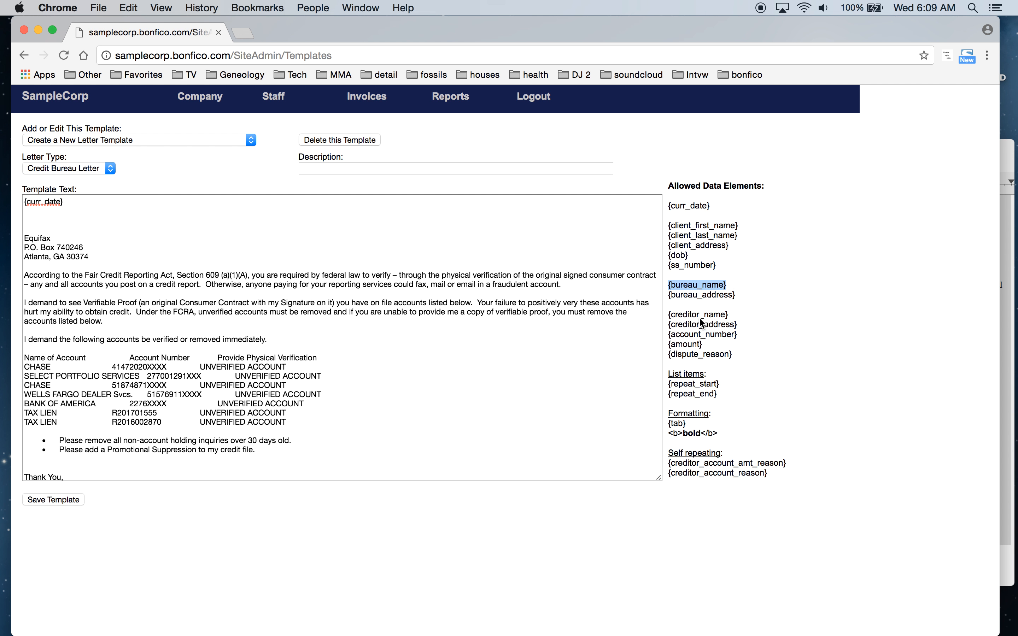
{"action": "left_click", "coordinate": [39, 243]}
{"action": "double_click", "coordinate": [38, 239]}
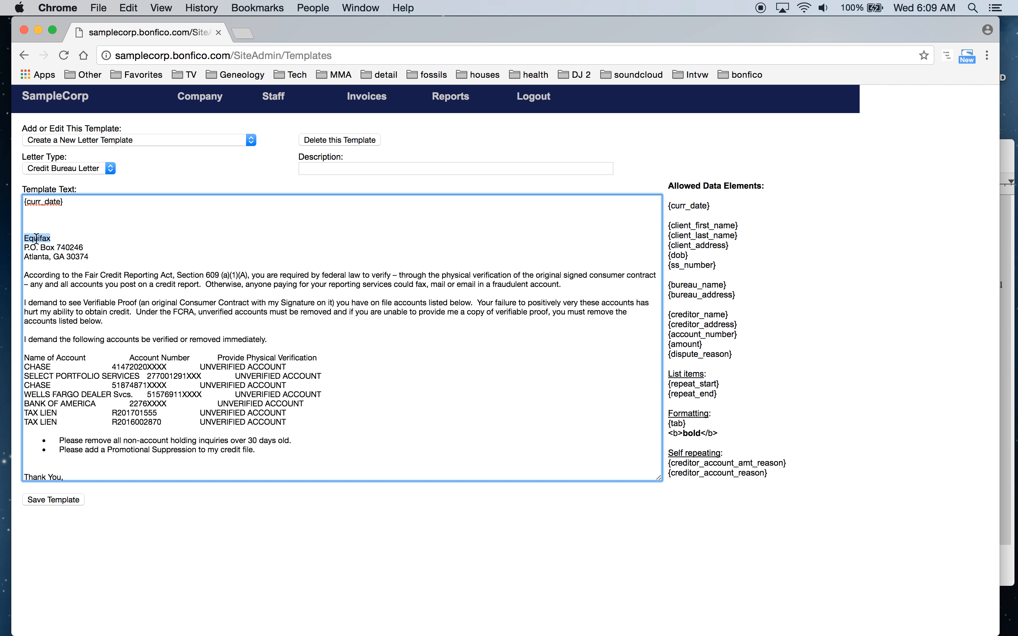
{"action": "right_click", "coordinate": [35, 240]}
{"action": "left_click", "coordinate": [72, 329]}
Replace the two-line bureau mailing address with the {bureau_address} data element
{"action": "left_click_drag", "start_coordinate": [735, 296], "coordinate": [676, 296]}
{"action": "right_click", "coordinate": [676, 296]}
{"action": "left_click", "coordinate": [699, 322]}
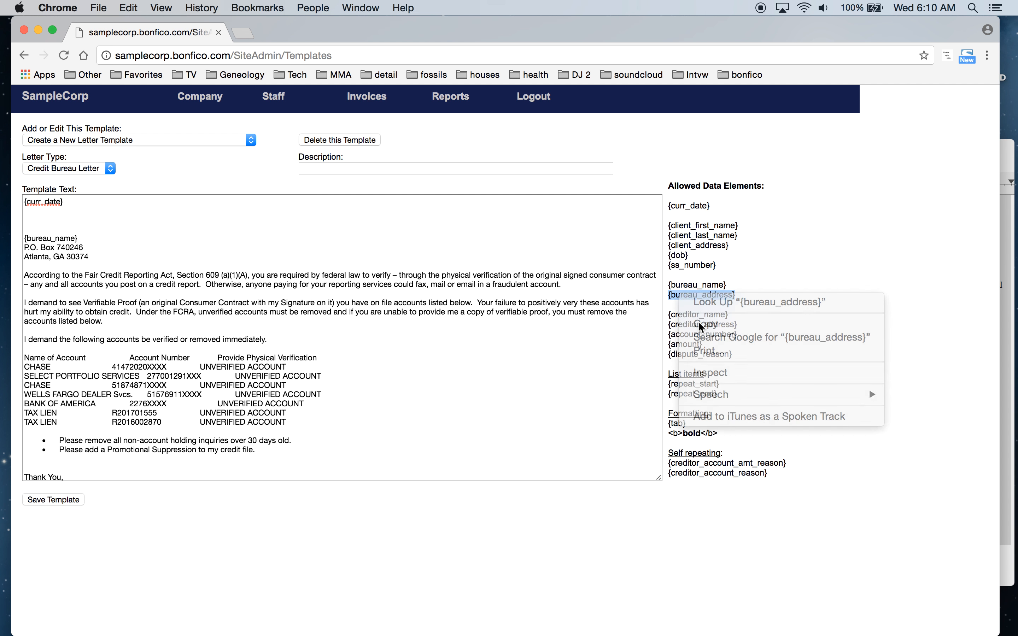
{"action": "left_click_drag", "start_coordinate": [89, 260], "coordinate": [24, 248]}
{"action": "right_click", "coordinate": [46, 254]}
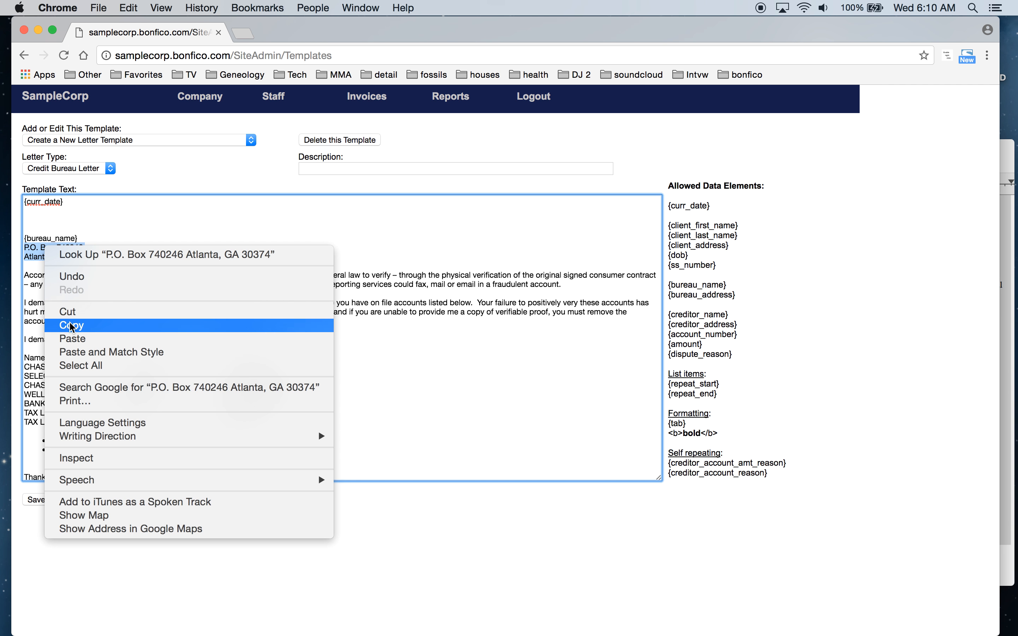
{"action": "left_click", "coordinate": [73, 338]}
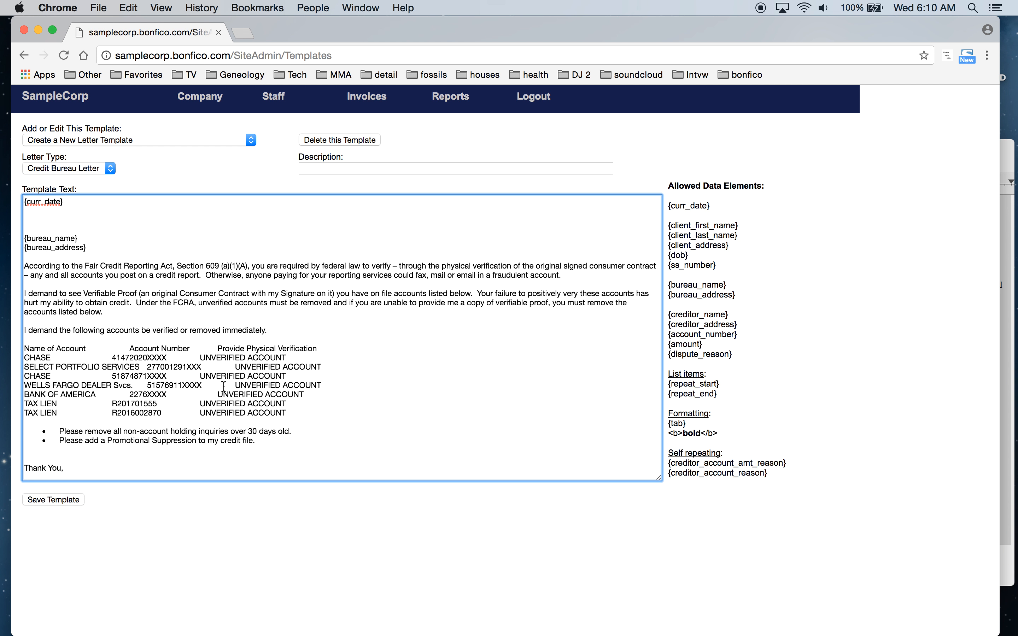
Replace the table of accounts, including its header row, with the self-repeating {creditor_account_reason} data element
{"action": "left_click_drag", "start_coordinate": [290, 413], "coordinate": [6, 357]}
{"action": "key", "text": "BackSpace"}
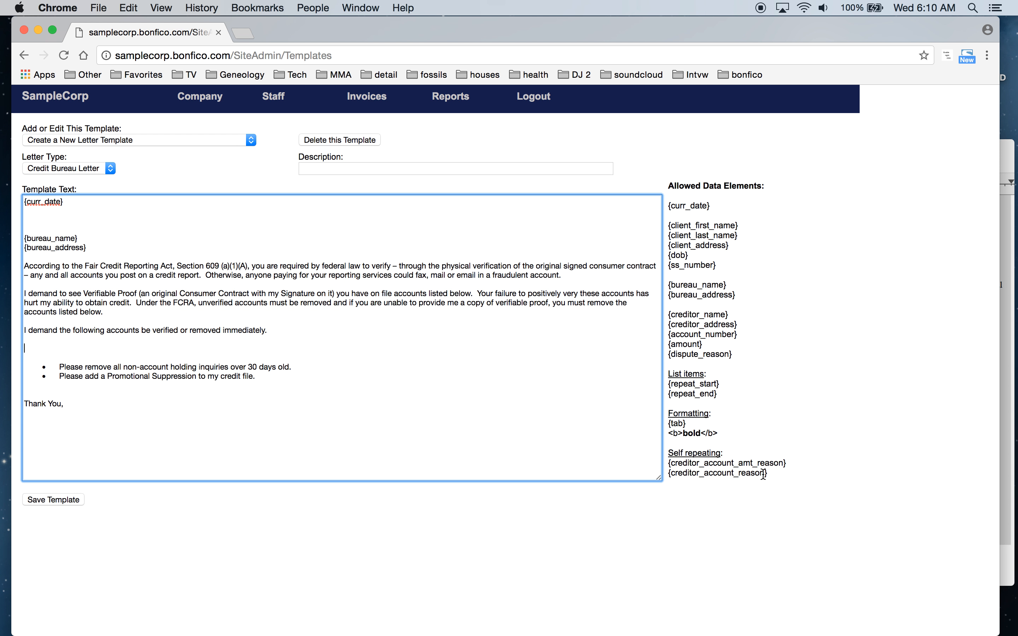
{"action": "left_click_drag", "start_coordinate": [770, 473], "coordinate": [670, 477]}
{"action": "right_click", "coordinate": [681, 474]}
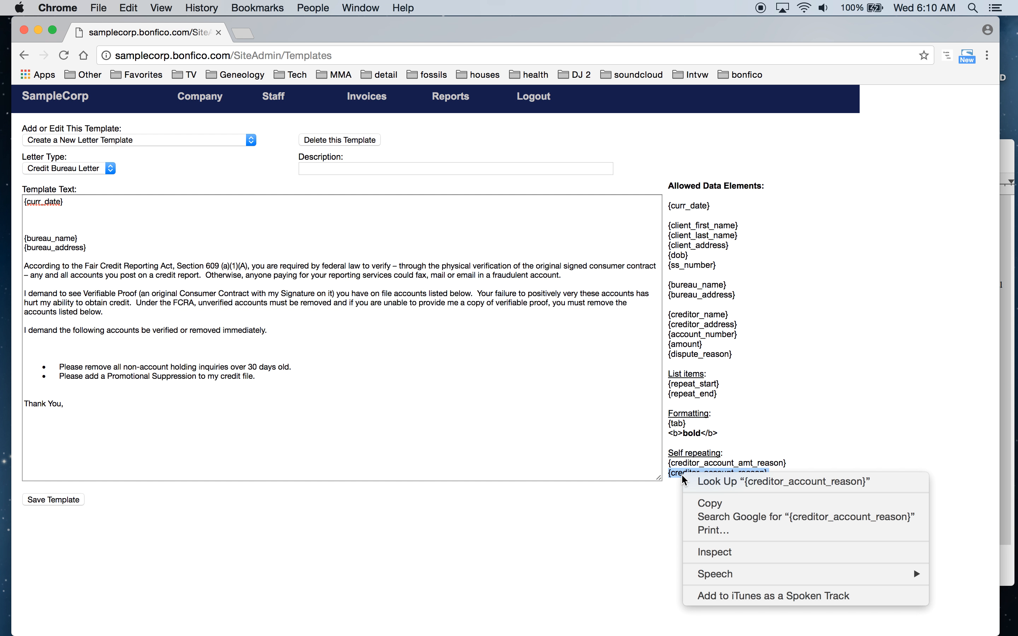
{"action": "left_click", "coordinate": [702, 504]}
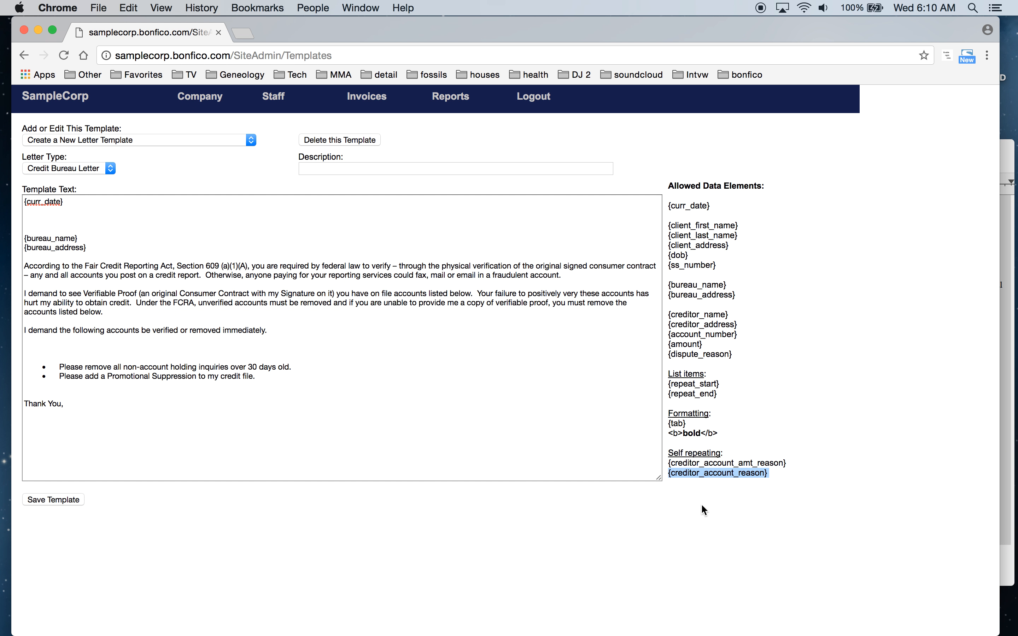
{"action": "left_click", "coordinate": [143, 350]}
{"action": "right_click", "coordinate": [89, 349]}
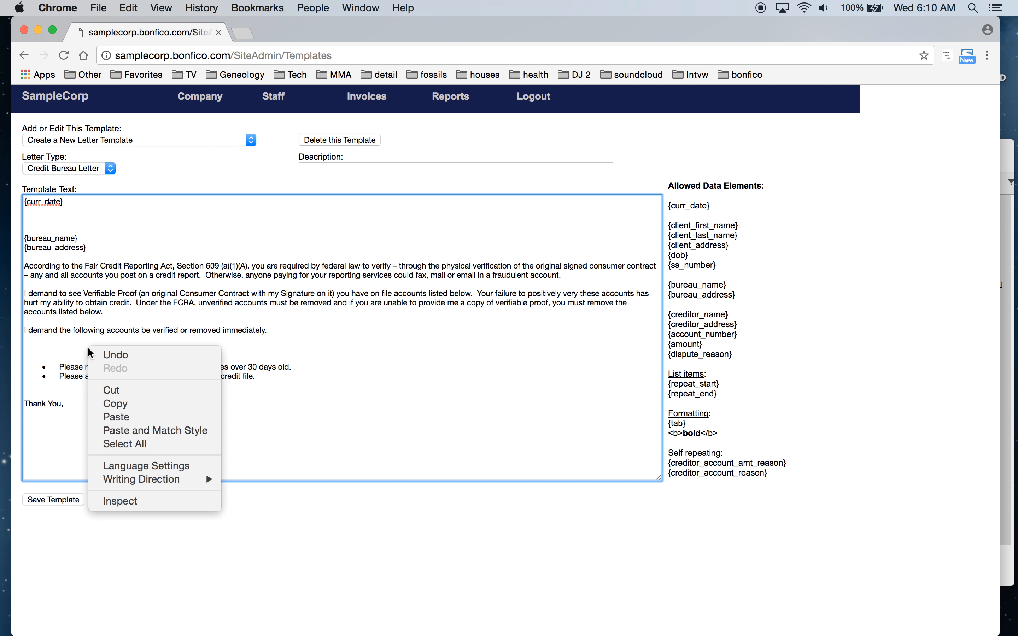
{"action": "left_click", "coordinate": [125, 416]}
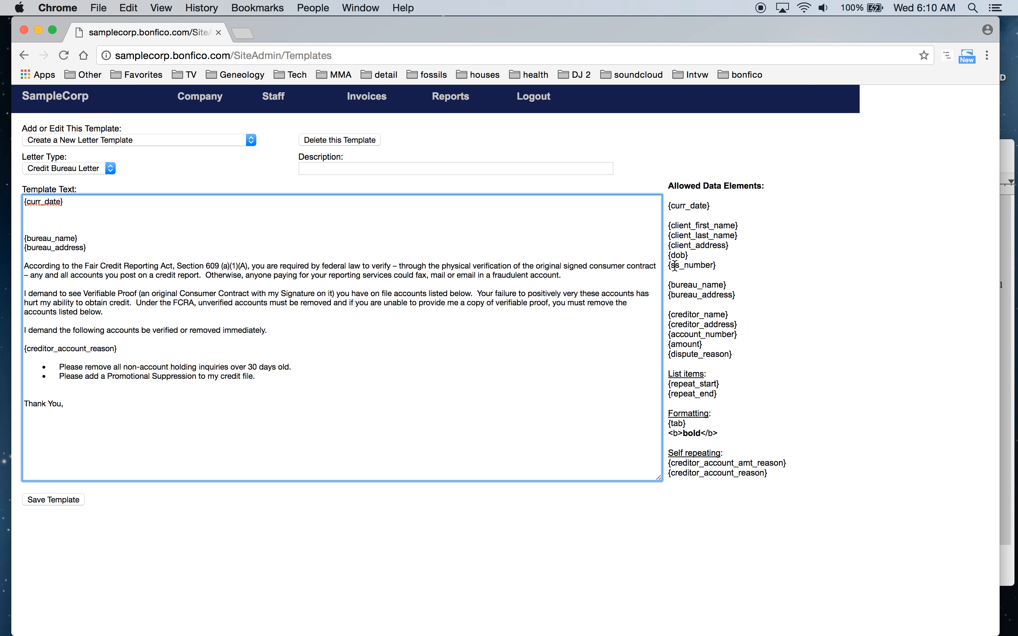
Copy {client_first_name}, {client_last_name} and {client_address} from the allowed data elements and paste them between the date and the bureau name
{"action": "left_click", "coordinate": [669, 224]}
{"action": "left_click_drag", "start_coordinate": [669, 225], "coordinate": [730, 246]}
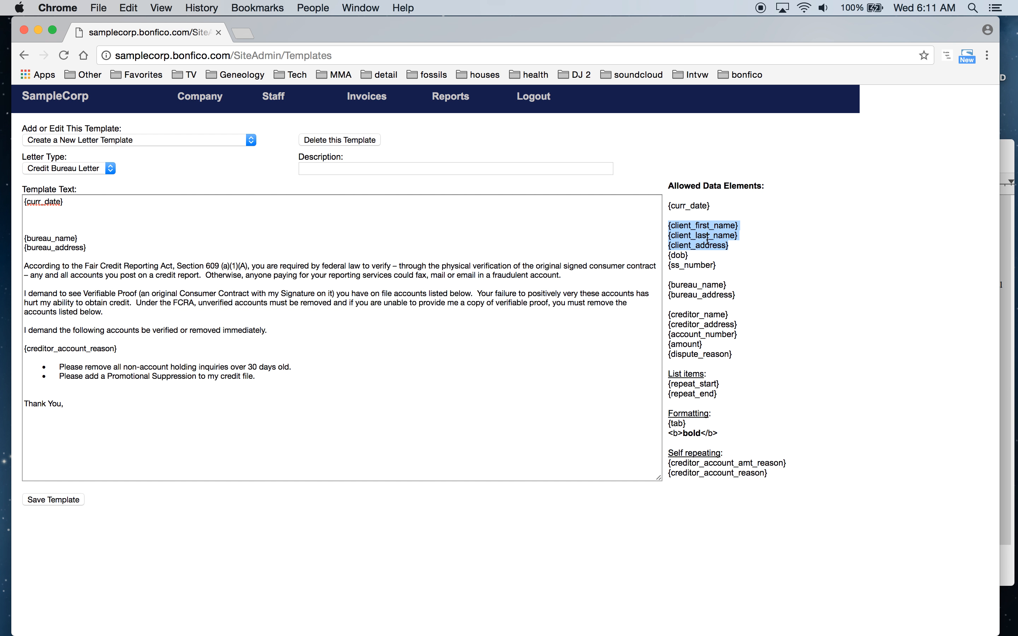
{"action": "right_click", "coordinate": [709, 239]}
{"action": "left_click", "coordinate": [669, 271]}
{"action": "left_click", "coordinate": [40, 220]}
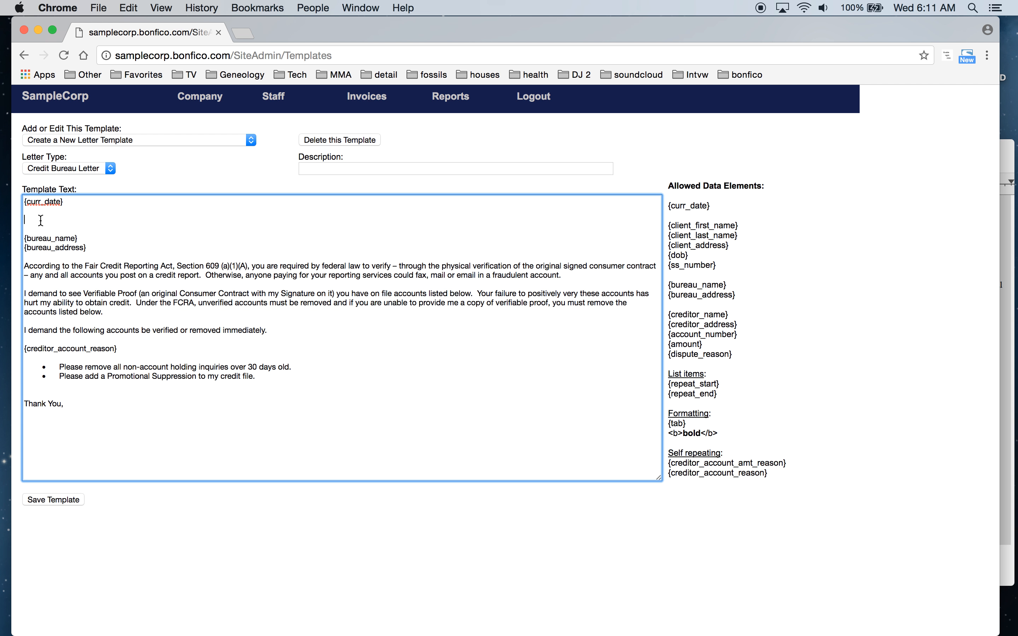
{"action": "right_click", "coordinate": [40, 219]}
{"action": "left_click", "coordinate": [77, 285]}
Put the client first and last name elements on one line separated by a space, and add a blank line before {bureau_name}
{"action": "left_click", "coordinate": [27, 229]}
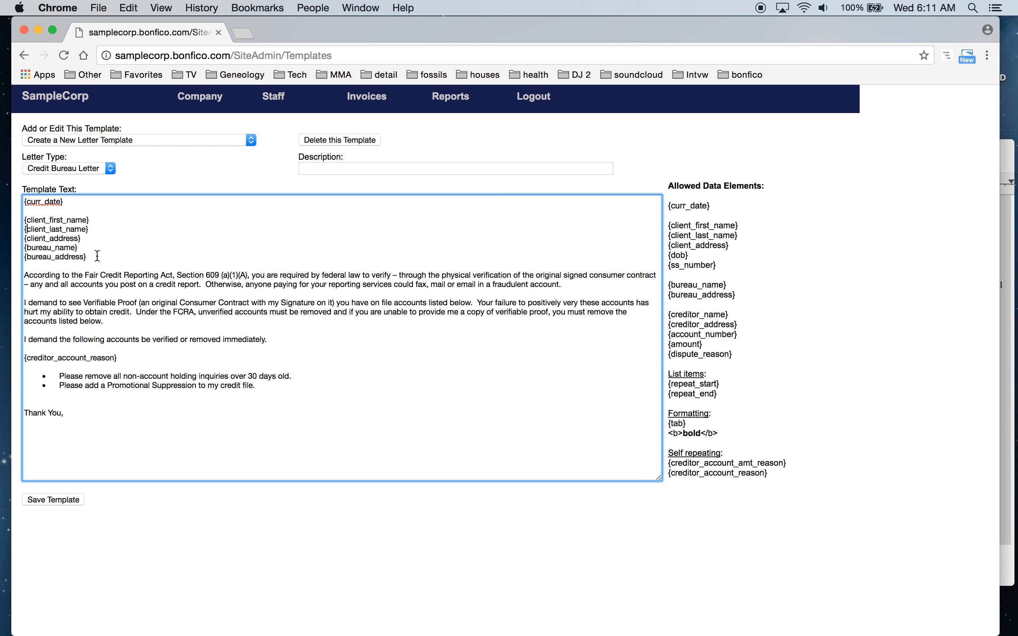
{"action": "key", "text": "BackSpace"}
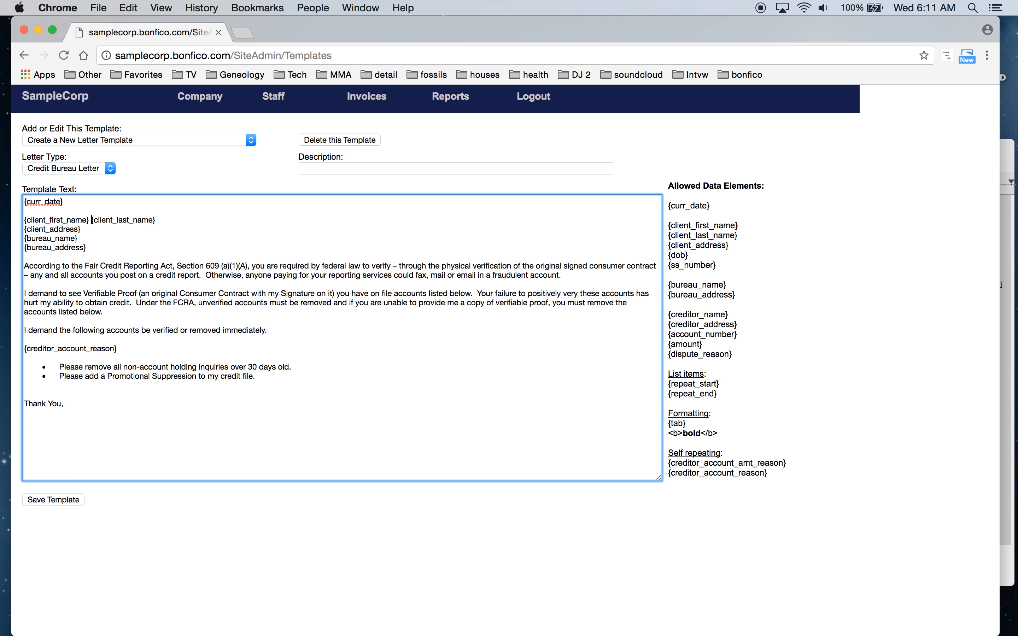
{"action": "key", "text": "Return"}
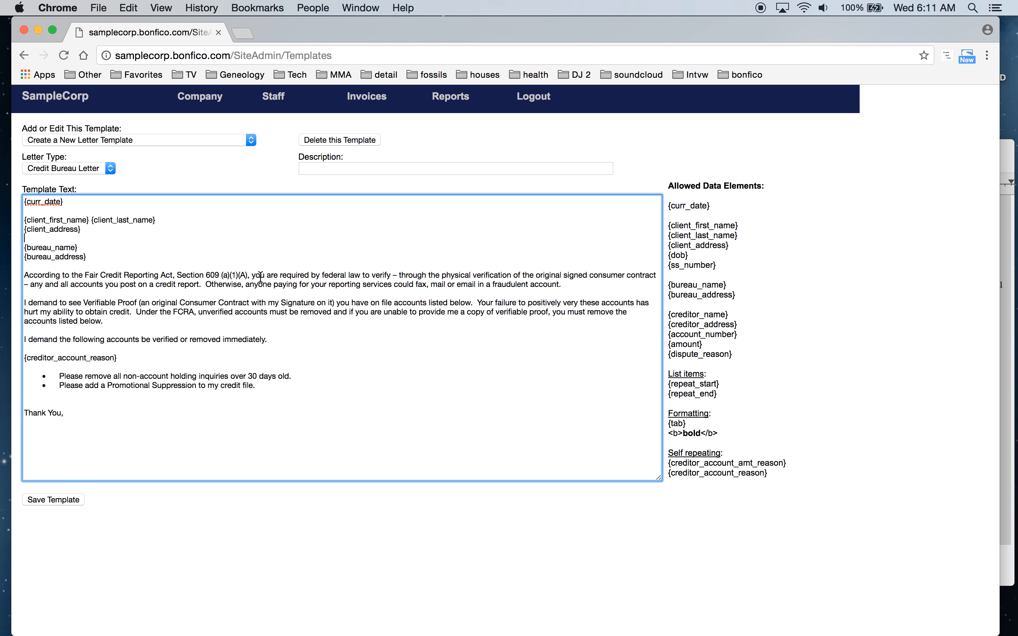
Copy the {client_first_name} {client_last_name} line and paste it below "Thank You," as the signature
{"action": "left_click_drag", "start_coordinate": [168, 221], "coordinate": [24, 221]}
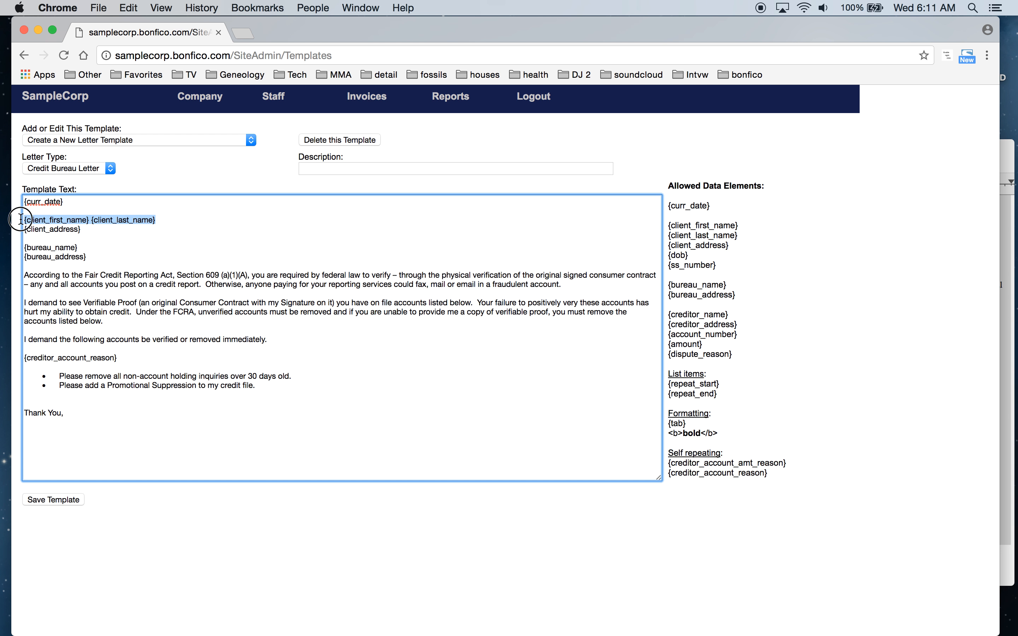
{"action": "right_click", "coordinate": [36, 221]}
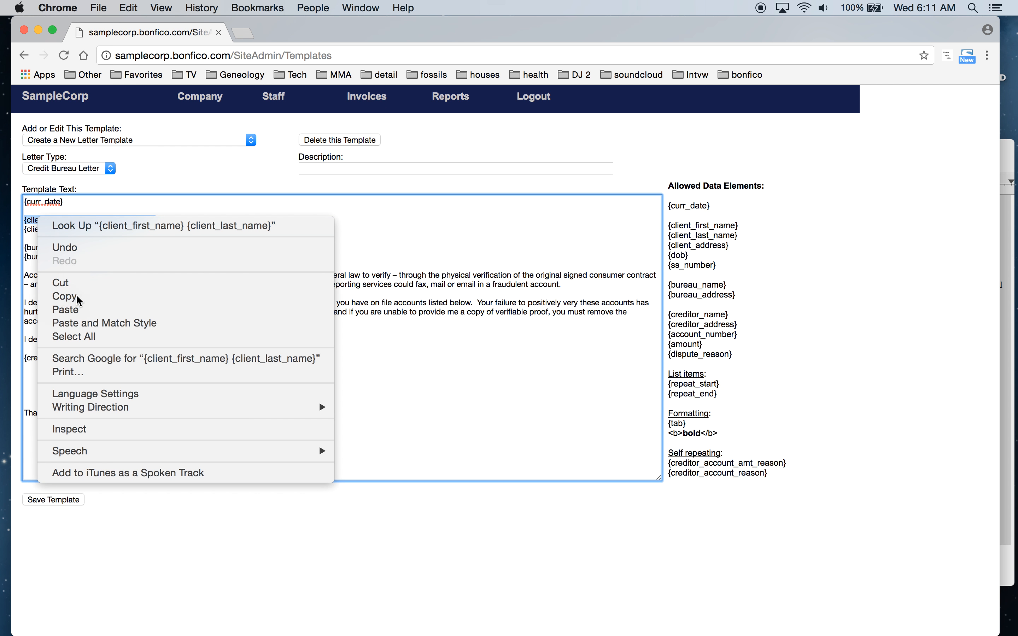
{"action": "left_click", "coordinate": [64, 297]}
{"action": "left_click", "coordinate": [47, 426]}
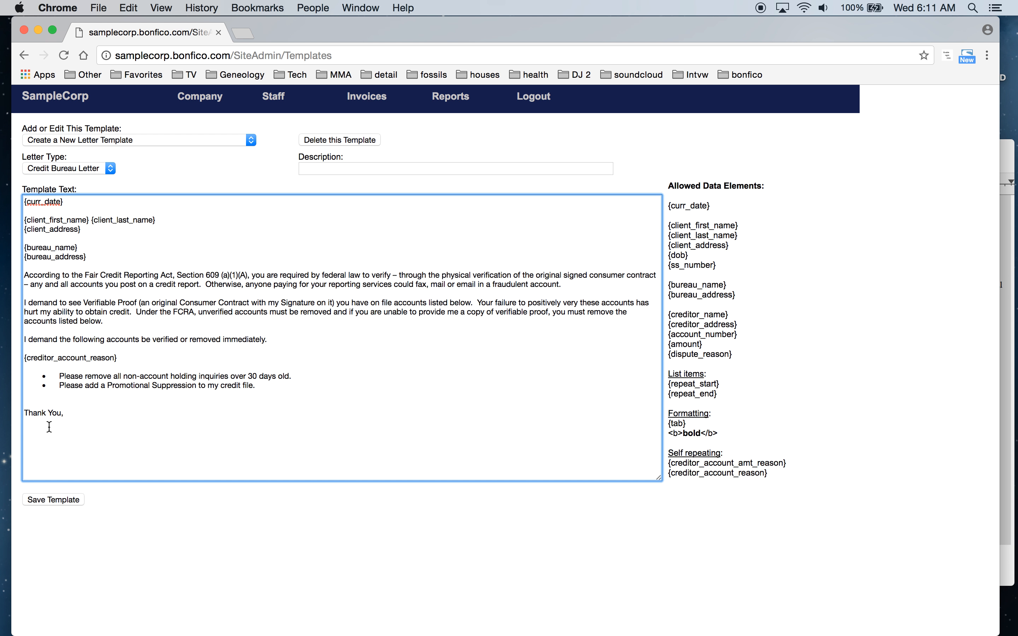
{"action": "right_click", "coordinate": [47, 425]}
{"action": "left_click", "coordinate": [77, 494]}
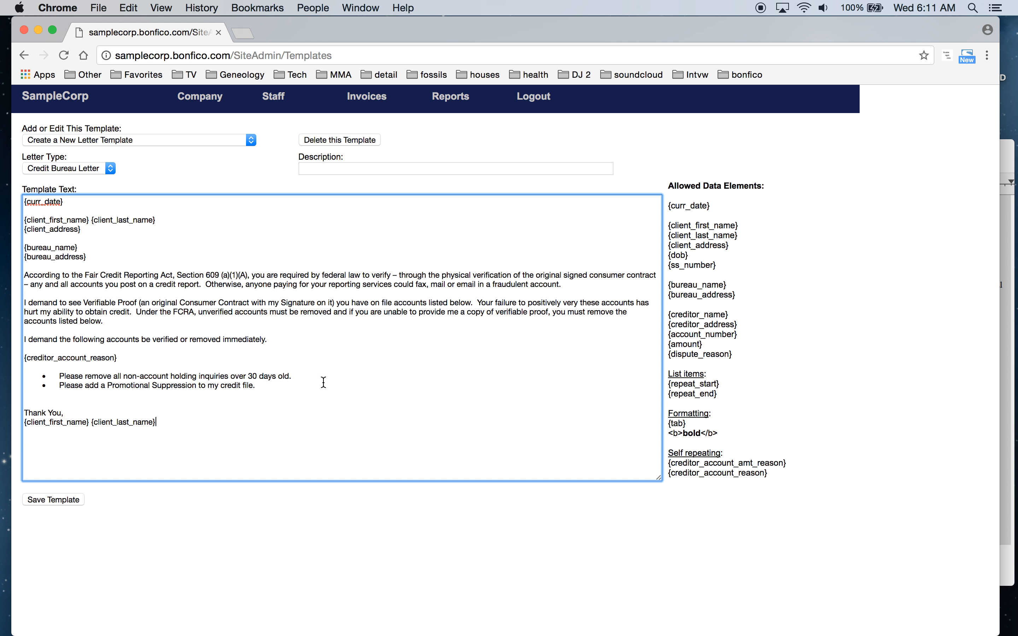
Switch to TextEdit and view the original test letter for comparison with the template text
{"action": "left_click", "coordinate": [1008, 155]}
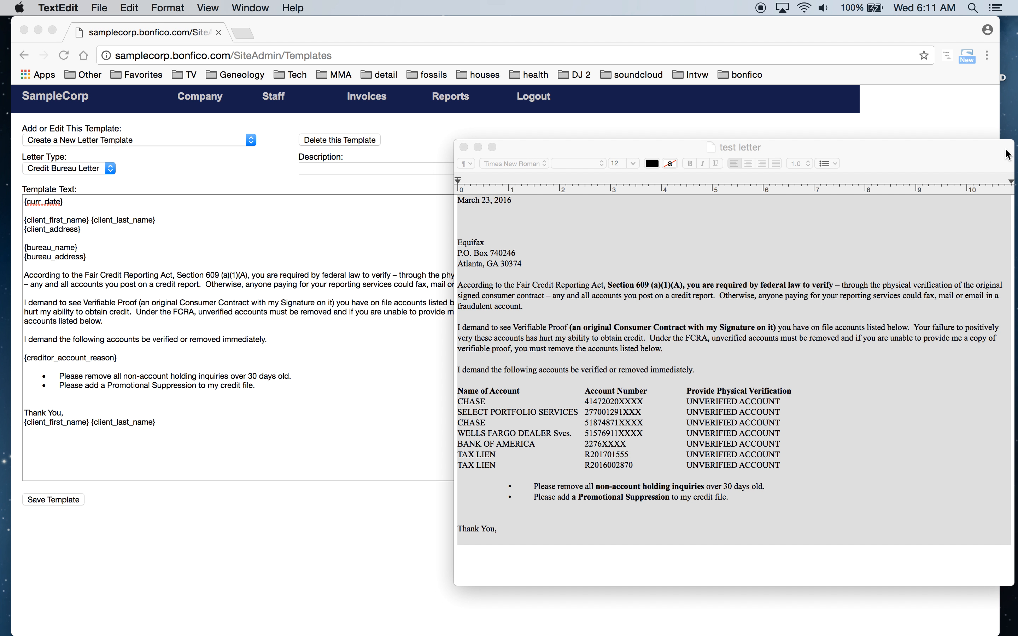
{"action": "key", "text": "super+a"}
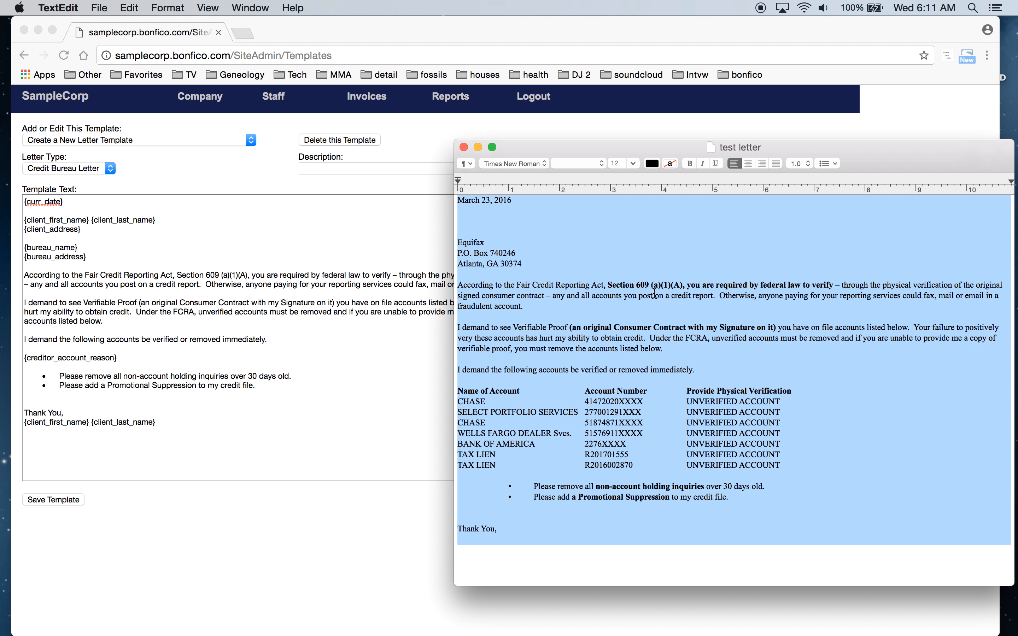
{"action": "left_click", "coordinate": [615, 303]}
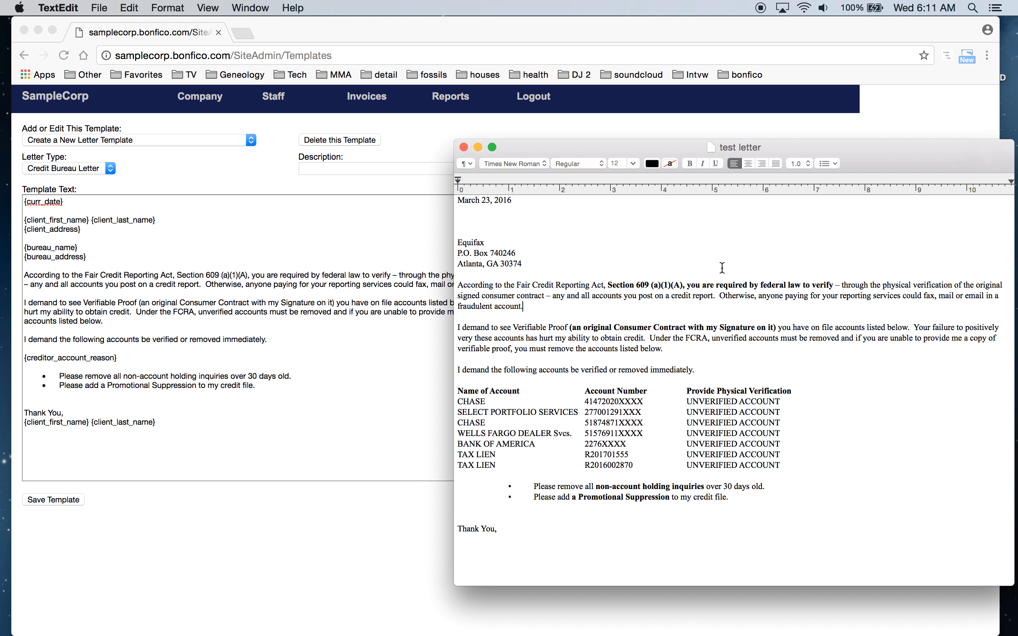
Switch back to Chrome and insert an opening <b> tag before "609 (a)(1)(A)" in the first paragraph of the template text
{"action": "left_click", "coordinate": [634, 28]}
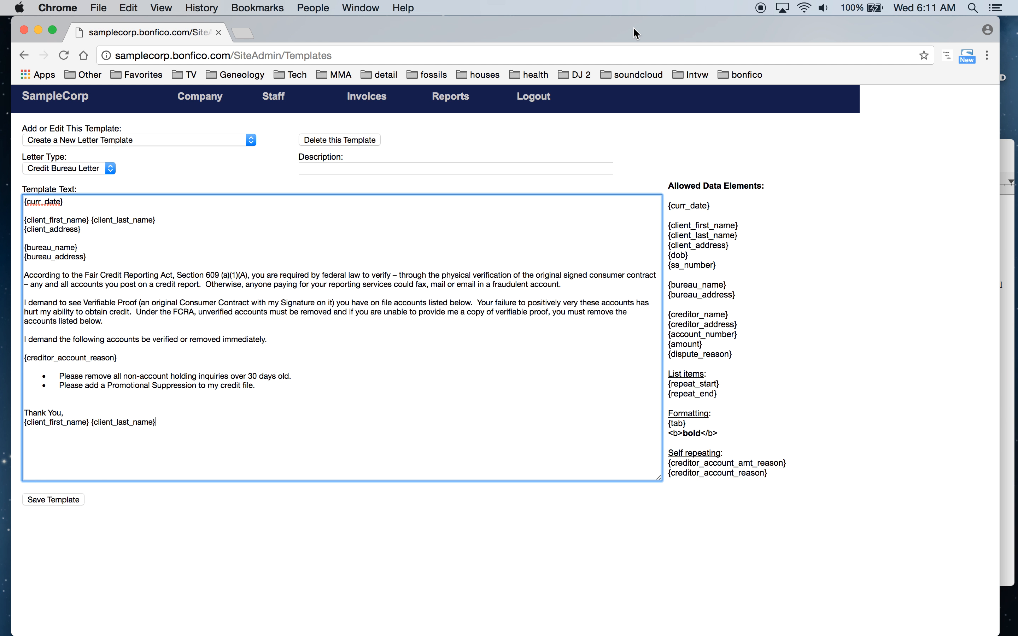
{"action": "left_click_drag", "start_coordinate": [669, 433], "coordinate": [717, 434]}
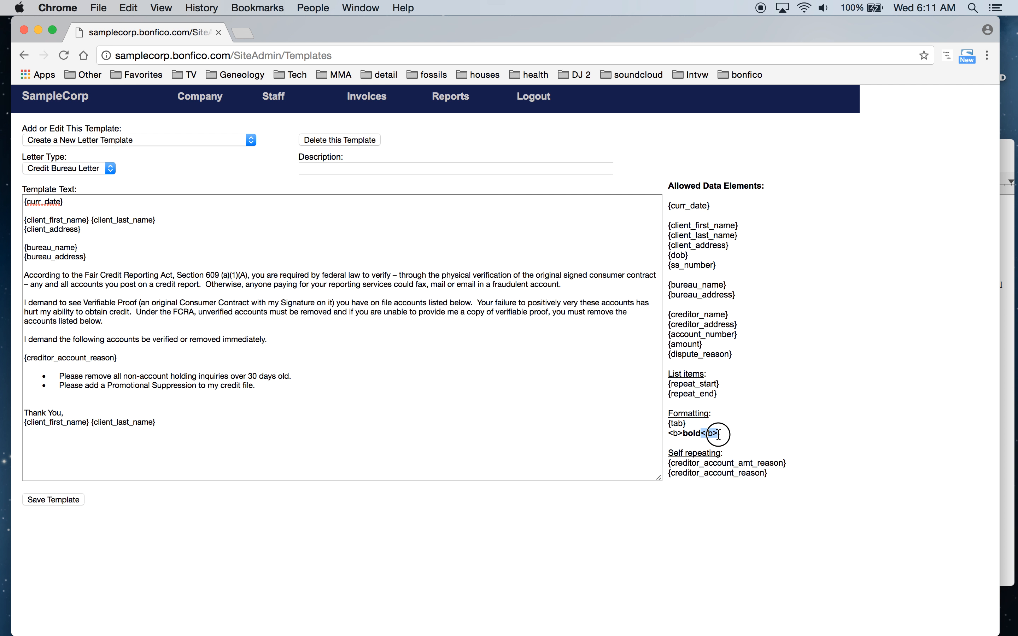
{"action": "left_click", "coordinate": [332, 274]}
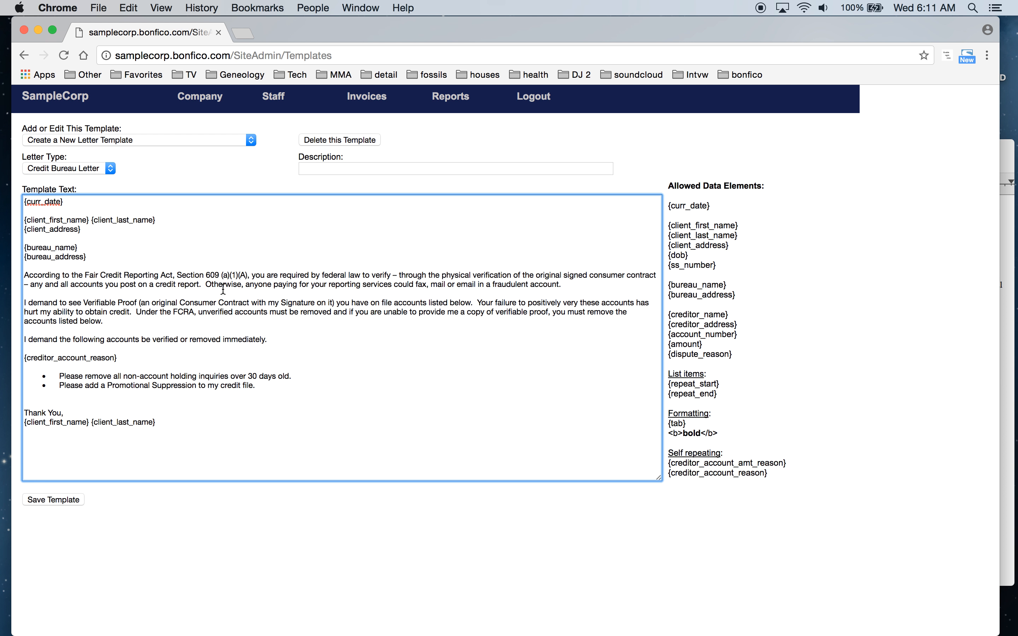
{"action": "type", "text": "<"}
{"action": "type", "text": "b>"}
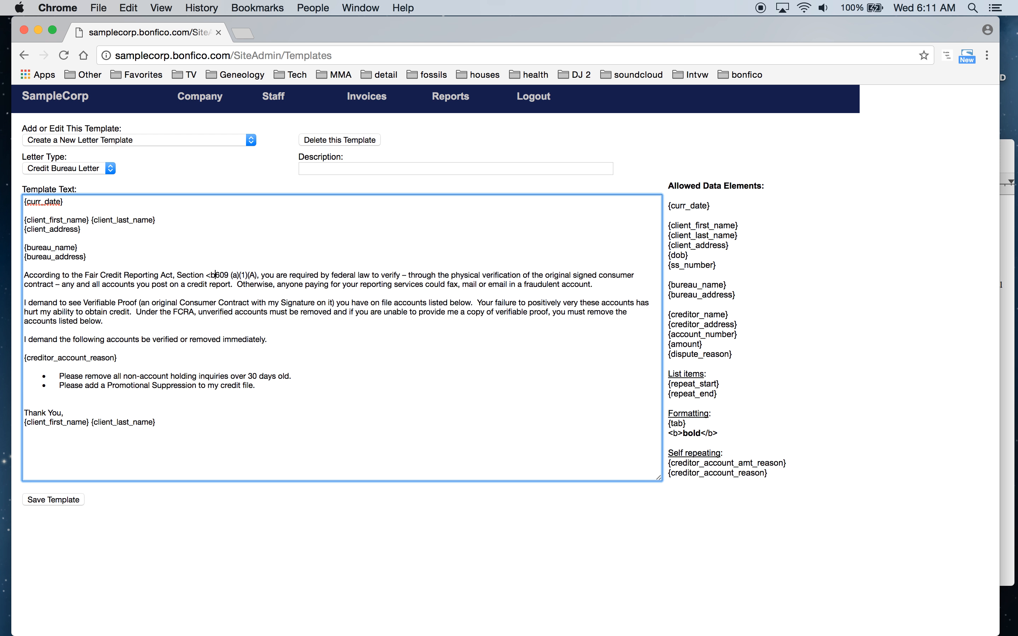
{"action": "key", "text": "shift+Left"}
{"action": "key", "text": "shift+Left"}
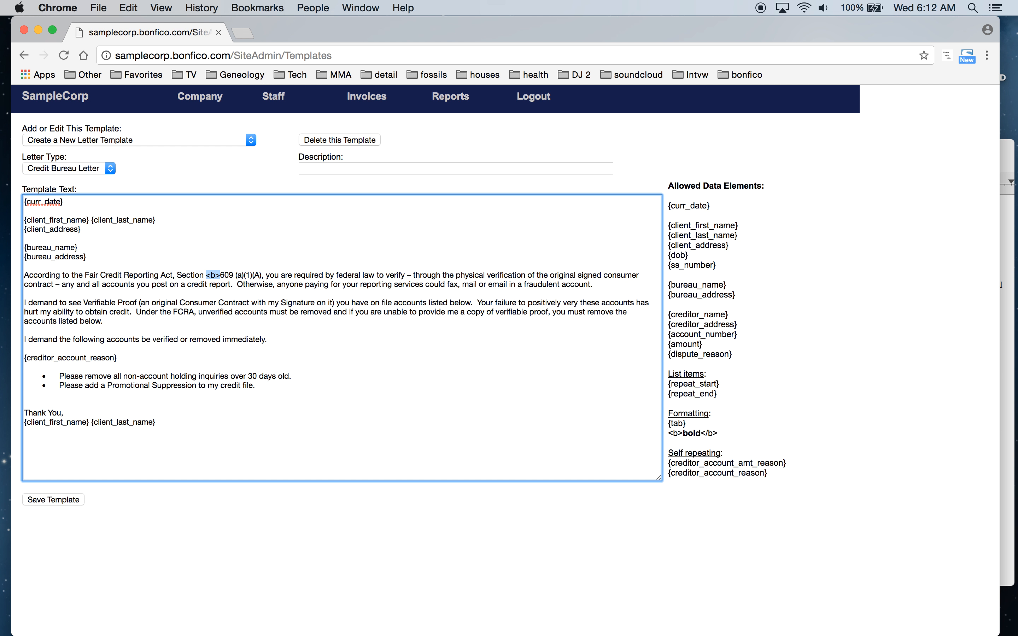
Insert a closing </b> tag after "required by federal law to verify" in the first paragraph and check the tag pair
{"action": "key", "text": "Right"}
{"action": "type", "text": "</b>"}
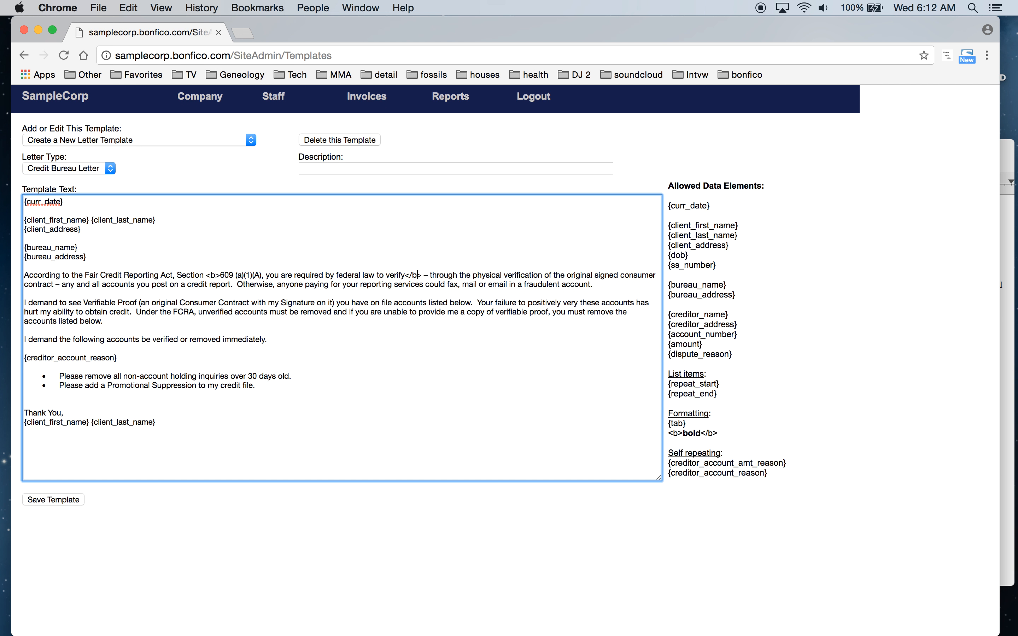
{"action": "double_click", "coordinate": [415, 275]}
{"action": "left_click", "coordinate": [405, 275]}
{"action": "mouse_move", "coordinate": [206, 276]}
{"action": "left_mouse_down"}
{"action": "mouse_move", "coordinate": [233, 277]}
{"action": "mouse_move", "coordinate": [223, 277]}
{"action": "left_mouse_up"}
{"action": "left_click_drag", "start_coordinate": [405, 276], "coordinate": [419, 277]}
Check the original letter's bold text and wrap "(an original Consumer Contract with my Signature on it)" in <b> and </b> tags in the template
{"action": "left_click", "coordinate": [1009, 154]}
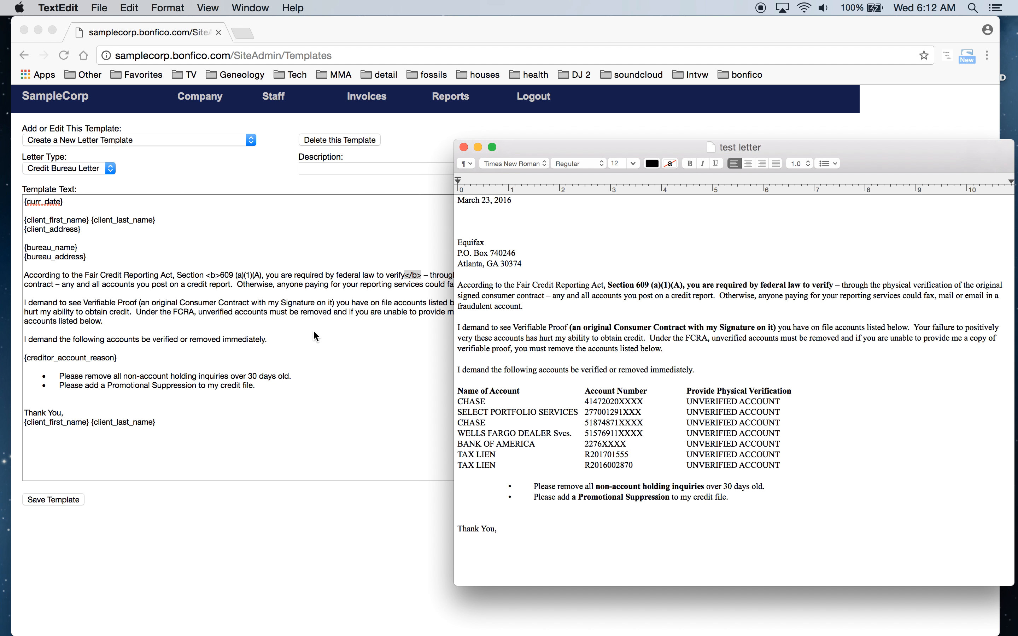
{"action": "left_click", "coordinate": [139, 303]}
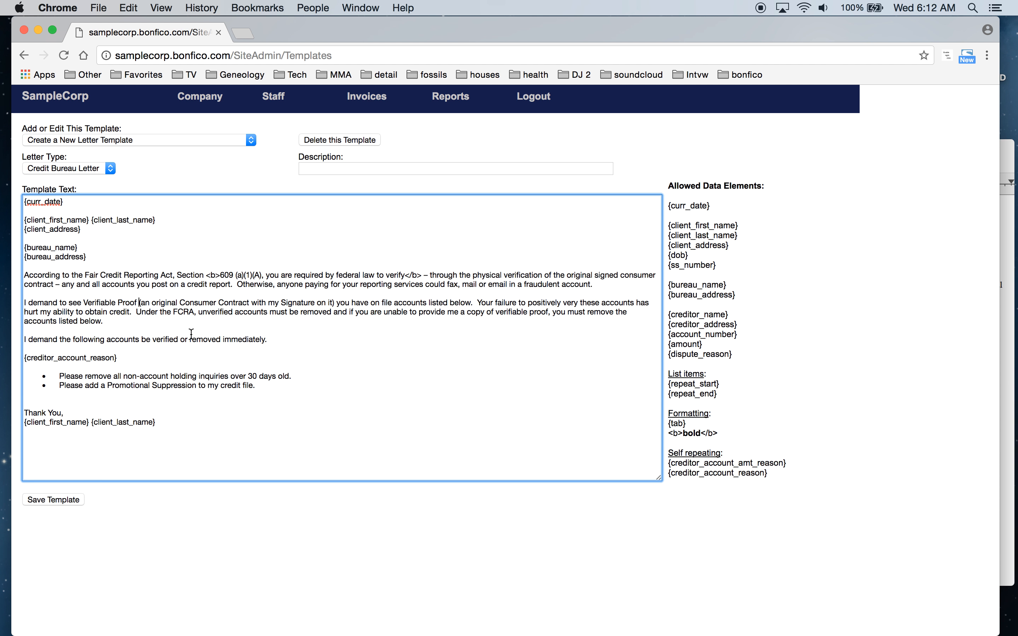
{"action": "type", "text": "<b>"}
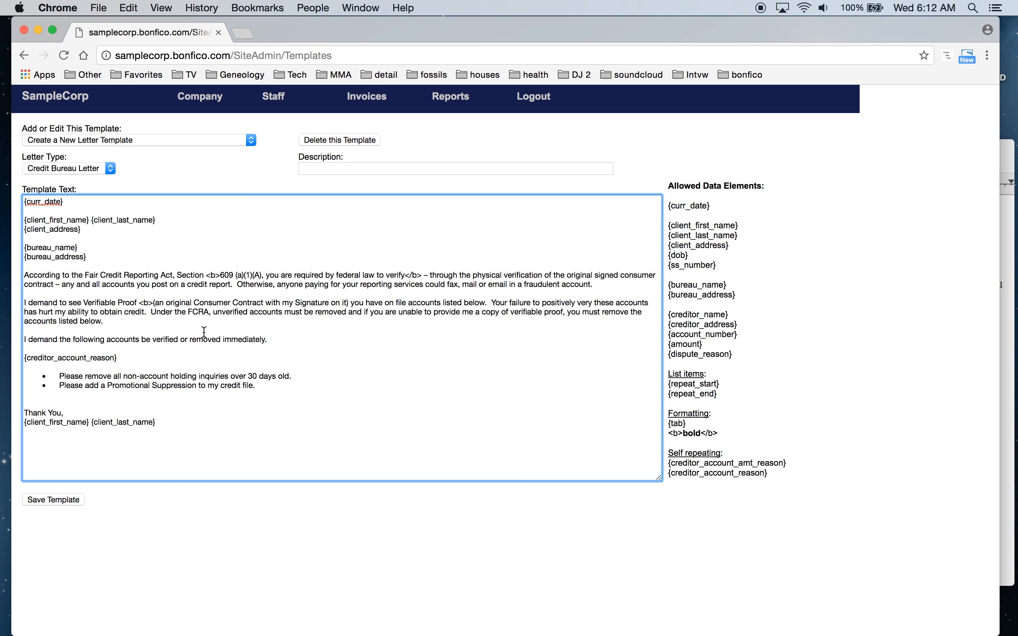
{"action": "left_click", "coordinate": [351, 304]}
{"action": "type", "text": "</b>"}
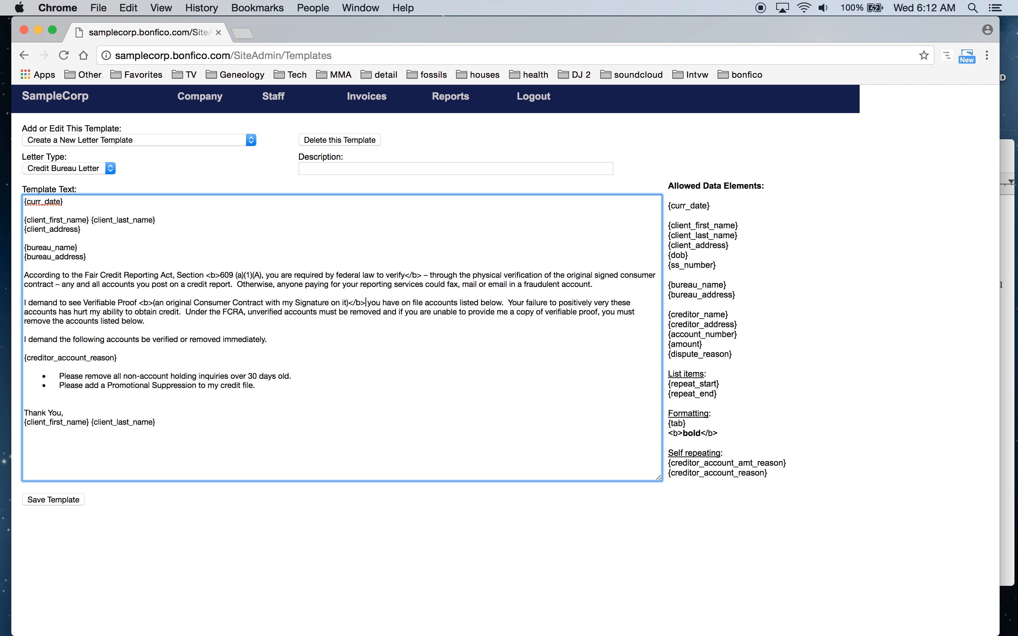
Compare the remaining bold text in the original letter and wrap "non-account holding" in <b> and </b> tags in the first bullet
{"action": "left_click", "coordinate": [1012, 159]}
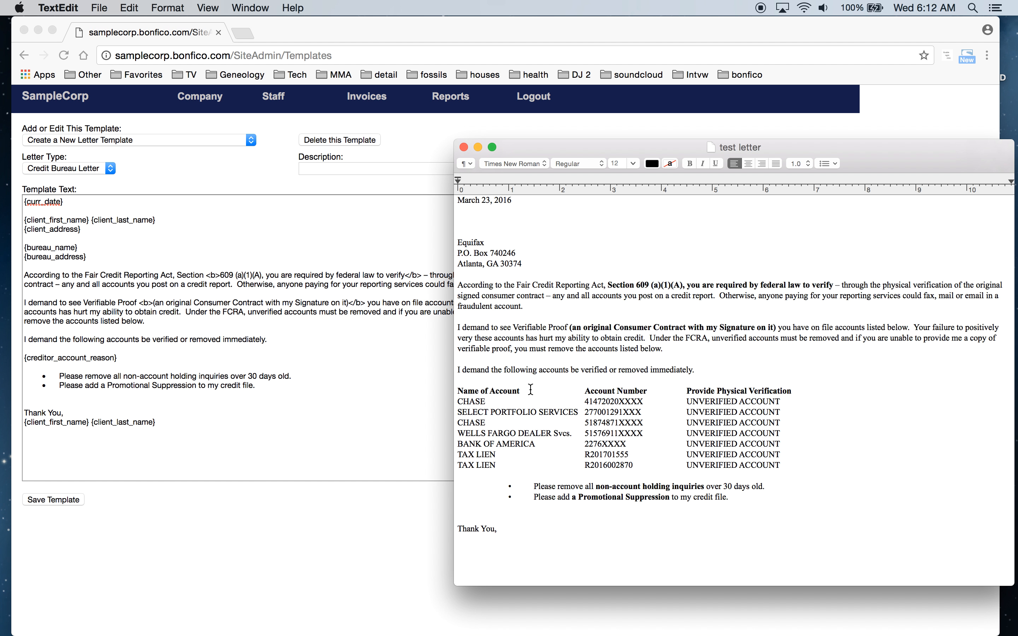
{"action": "left_click_drag", "start_coordinate": [463, 392], "coordinate": [795, 391]}
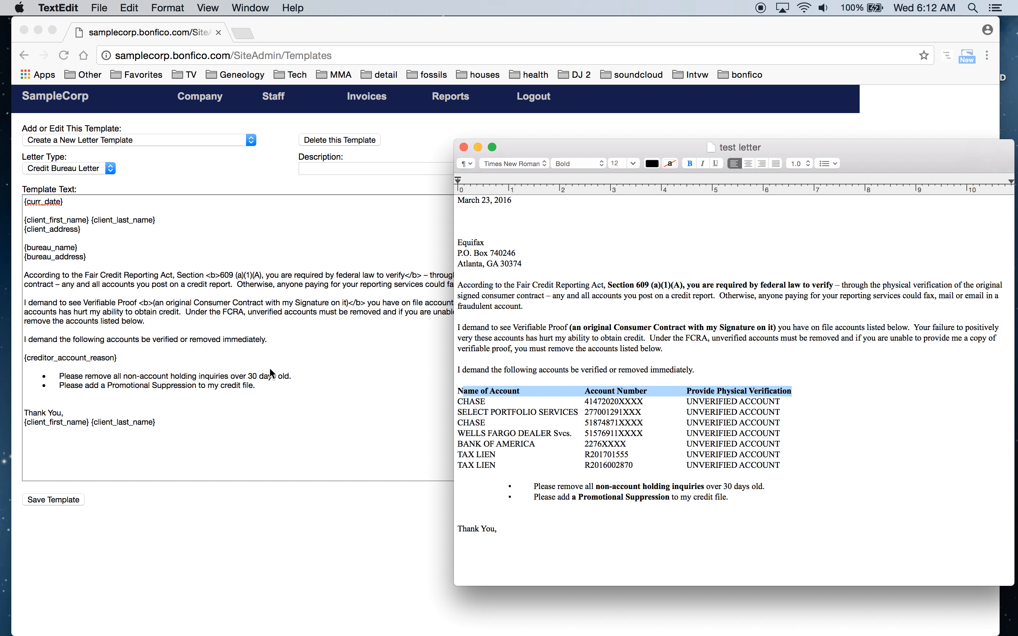
{"action": "left_click", "coordinate": [98, 358]}
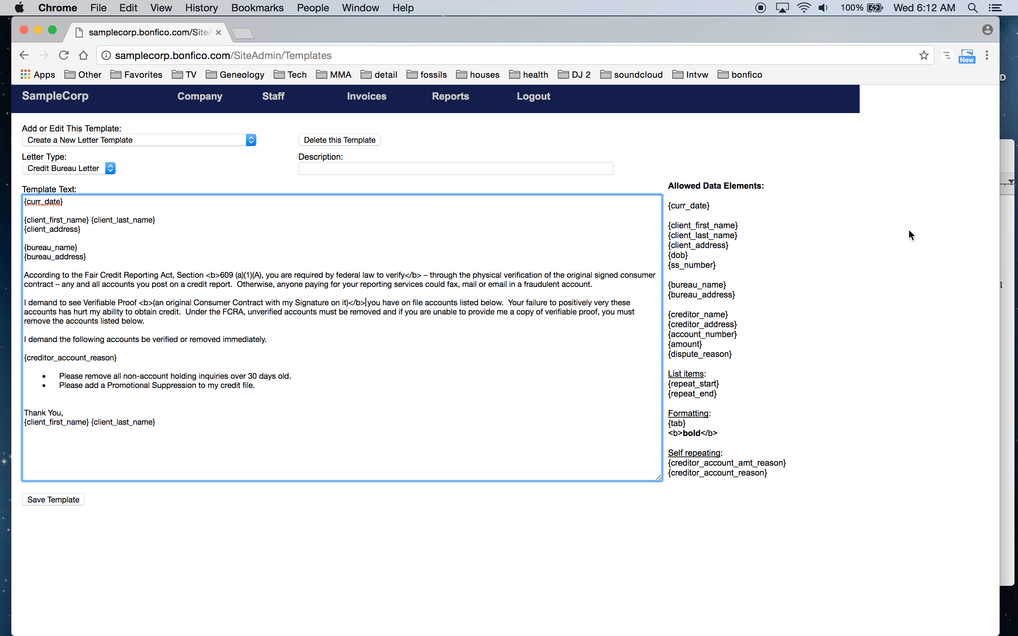
{"action": "left_click", "coordinate": [1001, 167]}
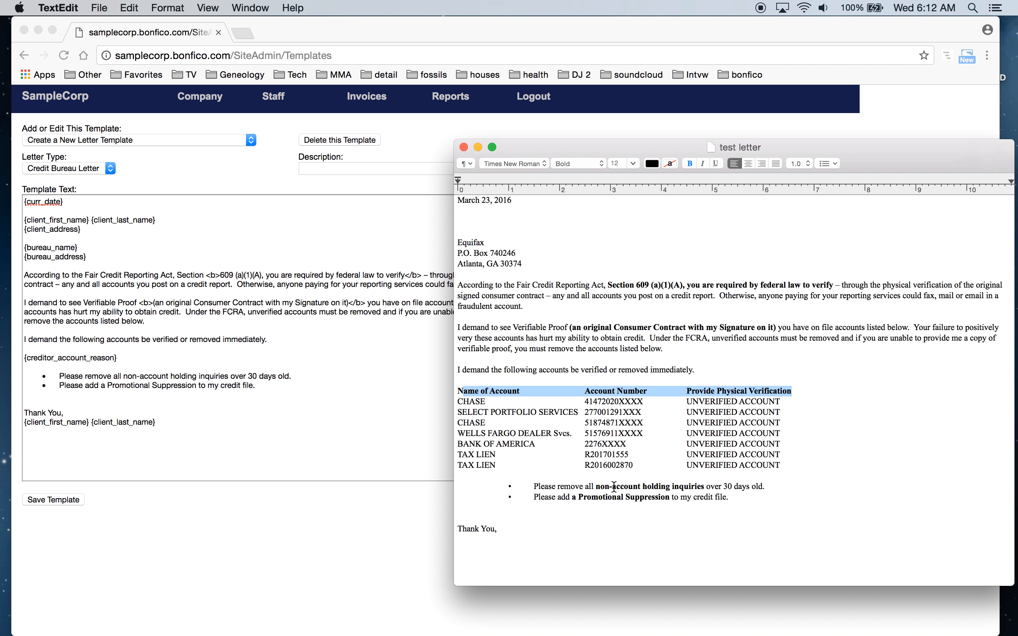
{"action": "left_click_drag", "start_coordinate": [601, 488], "coordinate": [699, 489]}
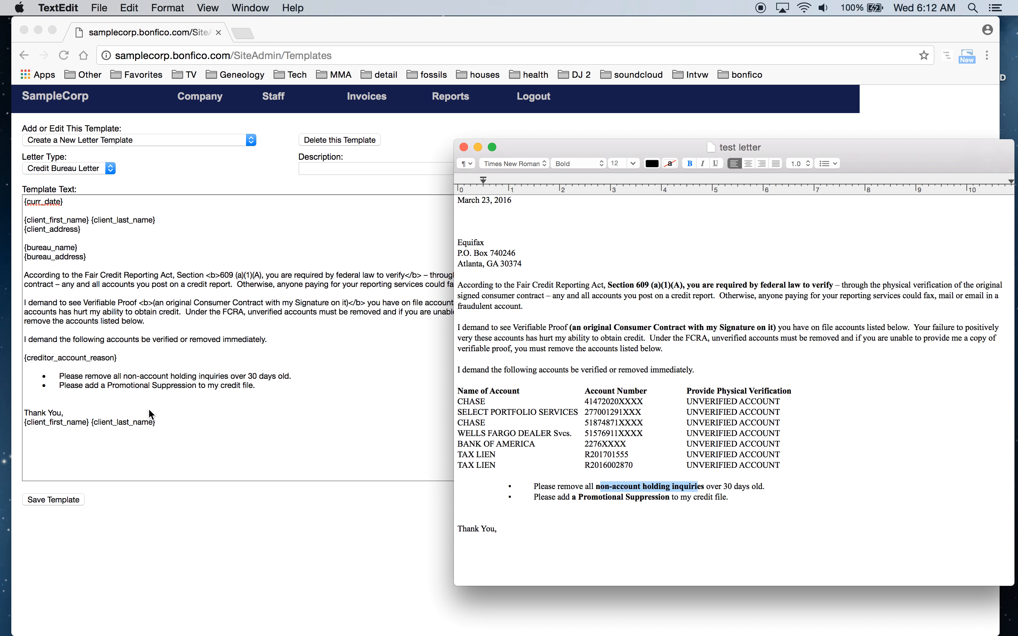
{"action": "left_click", "coordinate": [133, 380]}
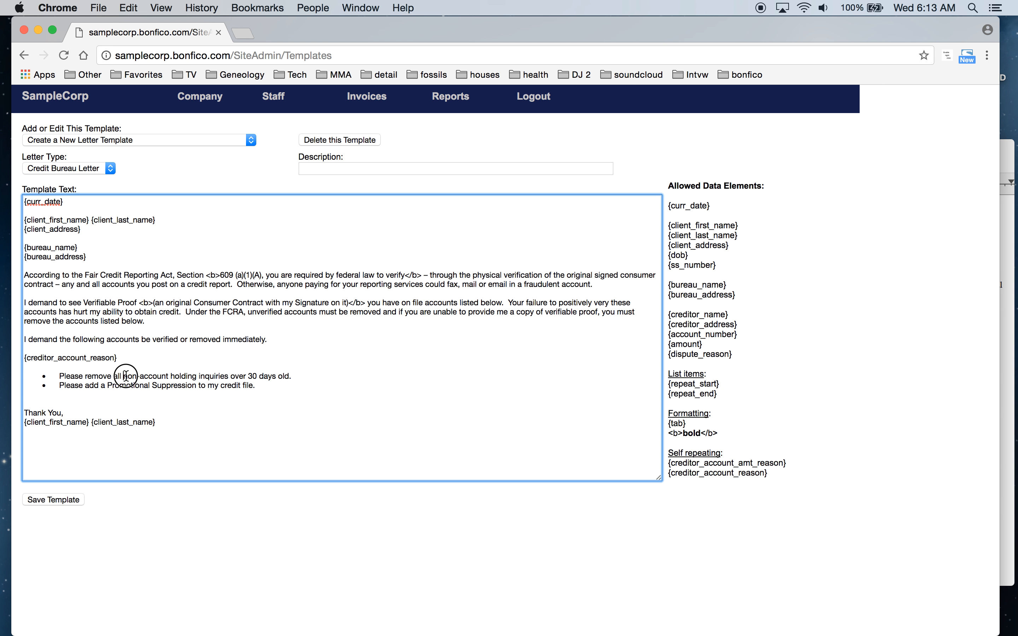
{"action": "left_click", "coordinate": [124, 376]}
{"action": "type", "text": "<b>"}
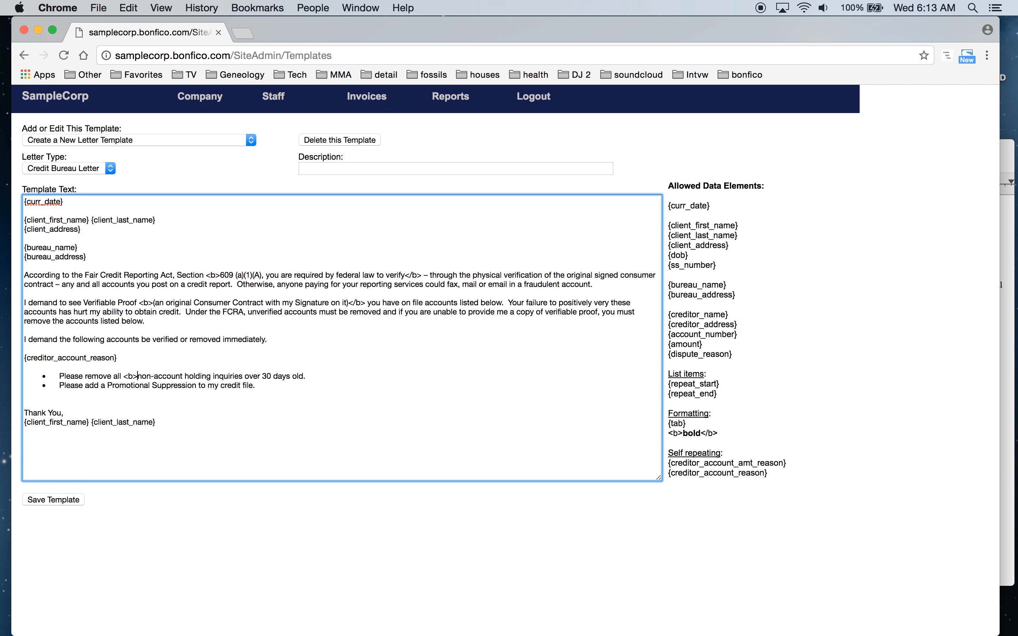
{"action": "left_click", "coordinate": [213, 376]}
{"action": "type", "text": "</b>"}
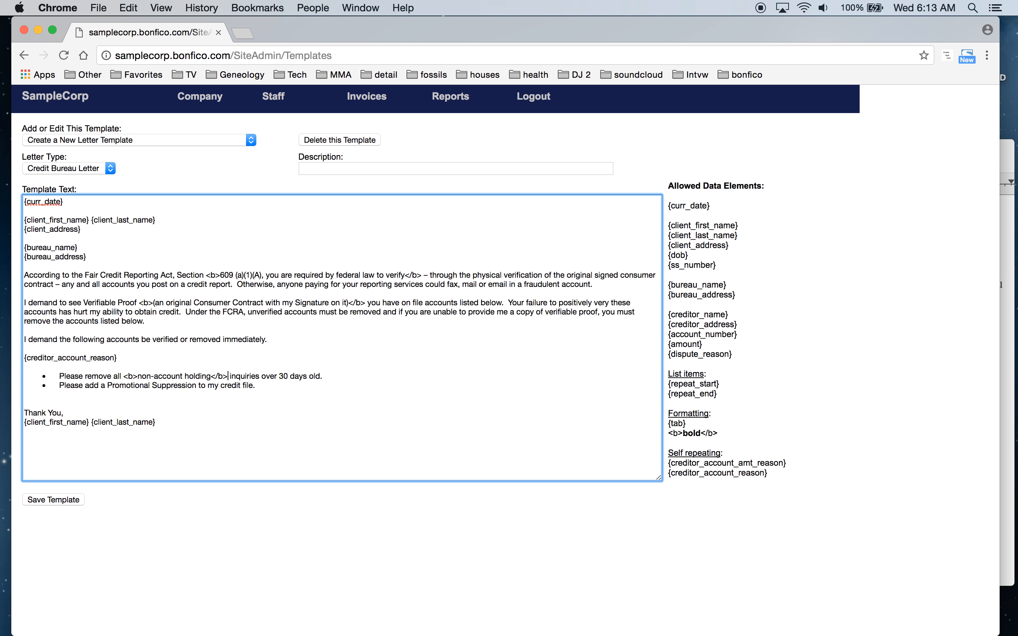
Wrap "a Promotional Suppression" in <b> and </b> tags in the second bullet
{"action": "left_click", "coordinate": [102, 385]}
{"action": "type", "text": "<b>"}
{"action": "left_click", "coordinate": [211, 385]}
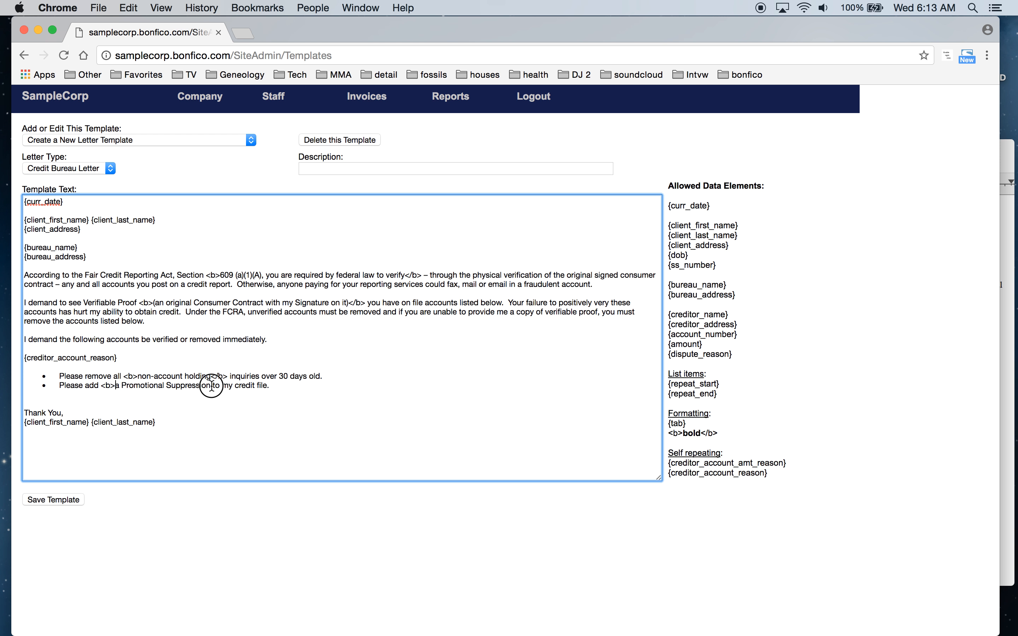
{"action": "type", "text": "</b>"}
Save the template with the description "Test Template" and check for it in the list of templates
{"action": "left_click", "coordinate": [56, 500]}
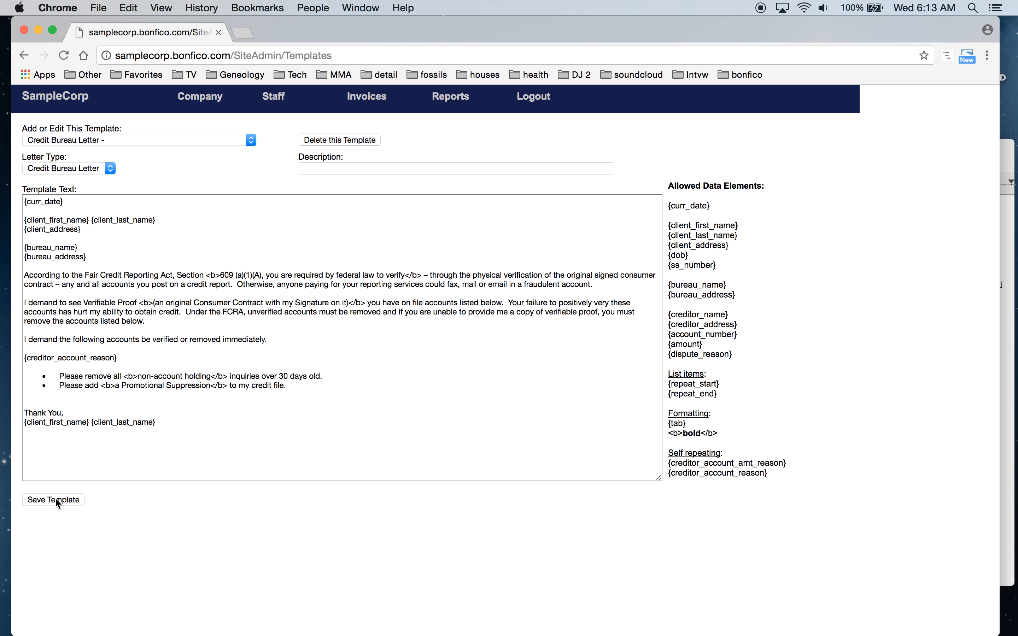
{"action": "left_click", "coordinate": [314, 168]}
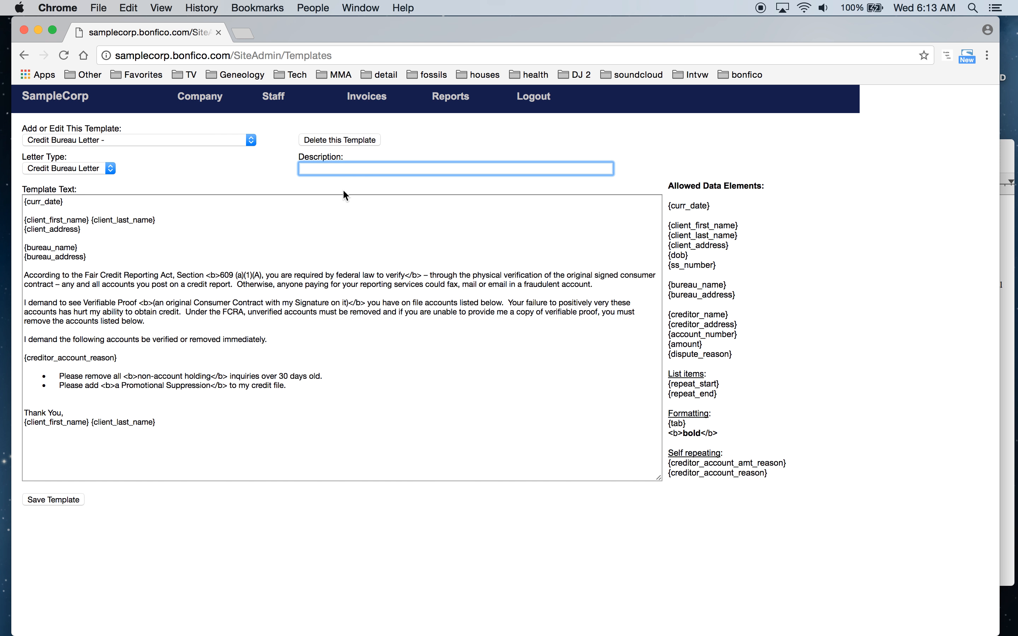
{"action": "type", "text": "Test Template"}
{"action": "left_click", "coordinate": [64, 499]}
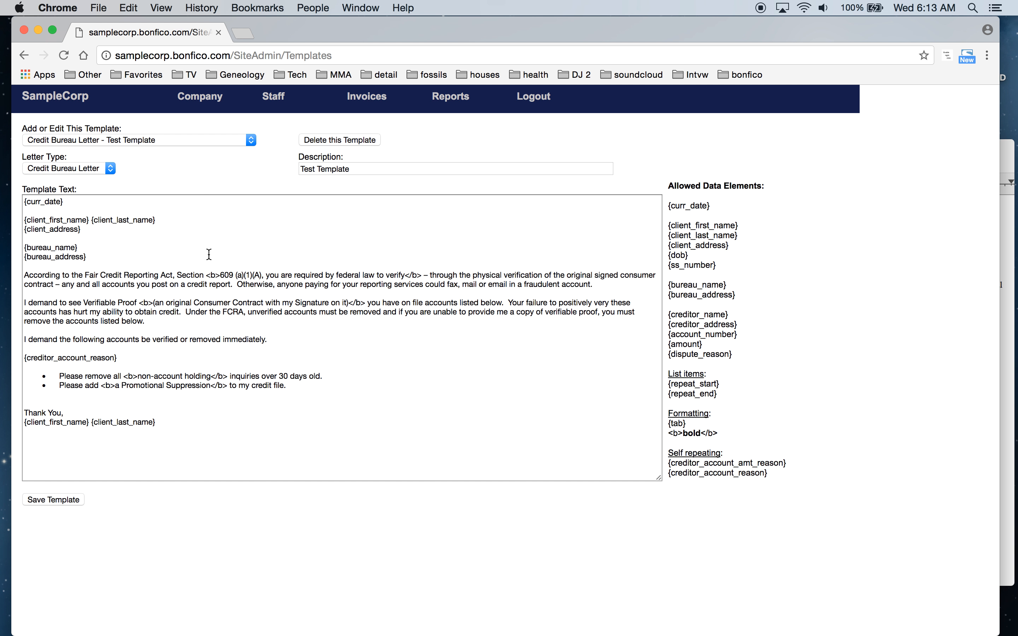
{"action": "left_click", "coordinate": [251, 141]}
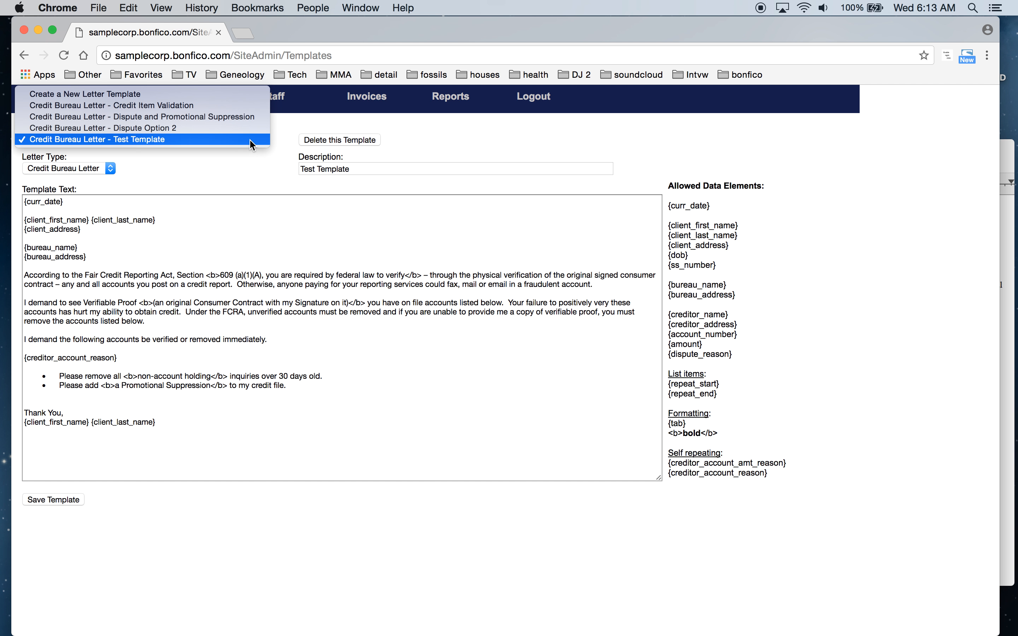
{"action": "left_click", "coordinate": [215, 141]}
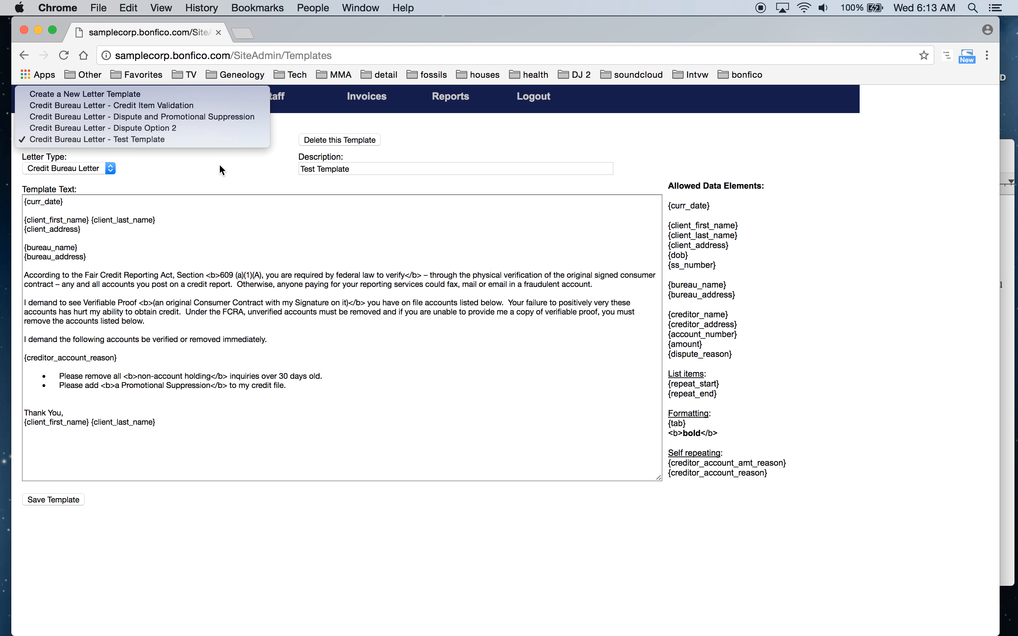
Log out of the admin account and log in to the employee site with the manager account's user name and password
{"action": "left_click", "coordinate": [534, 98]}
{"action": "left_click", "coordinate": [96, 105]}
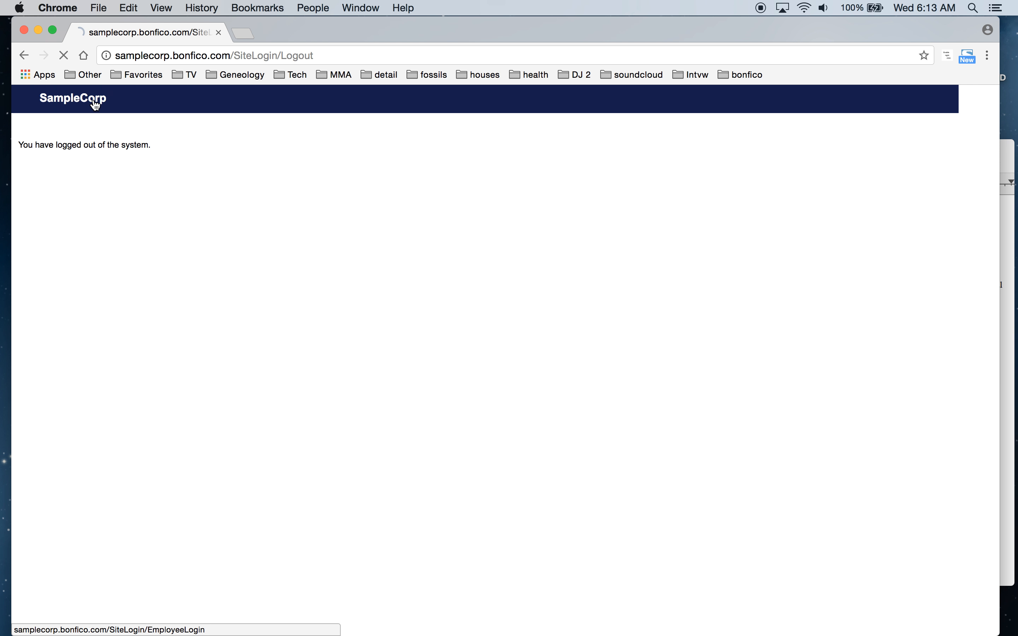
{"action": "left_click", "coordinate": [150, 142]}
{"action": "type", "text": "mana"}
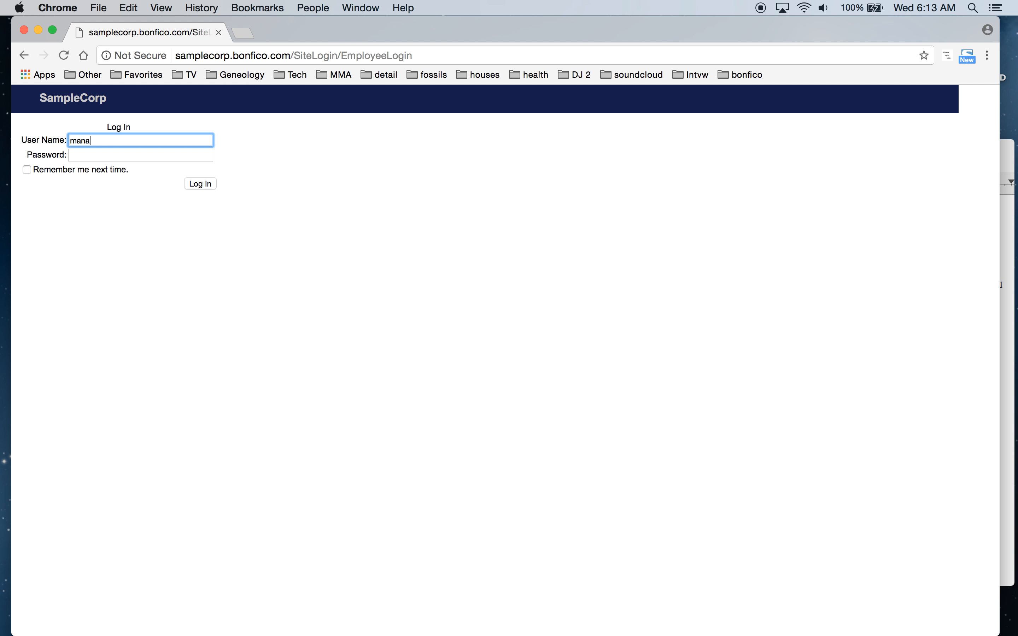
{"action": "type", "text": "ger"}
{"action": "key", "text": "Tab"}
{"action": "type", "text": "•••••••"}
{"action": "key", "text": "Return"}
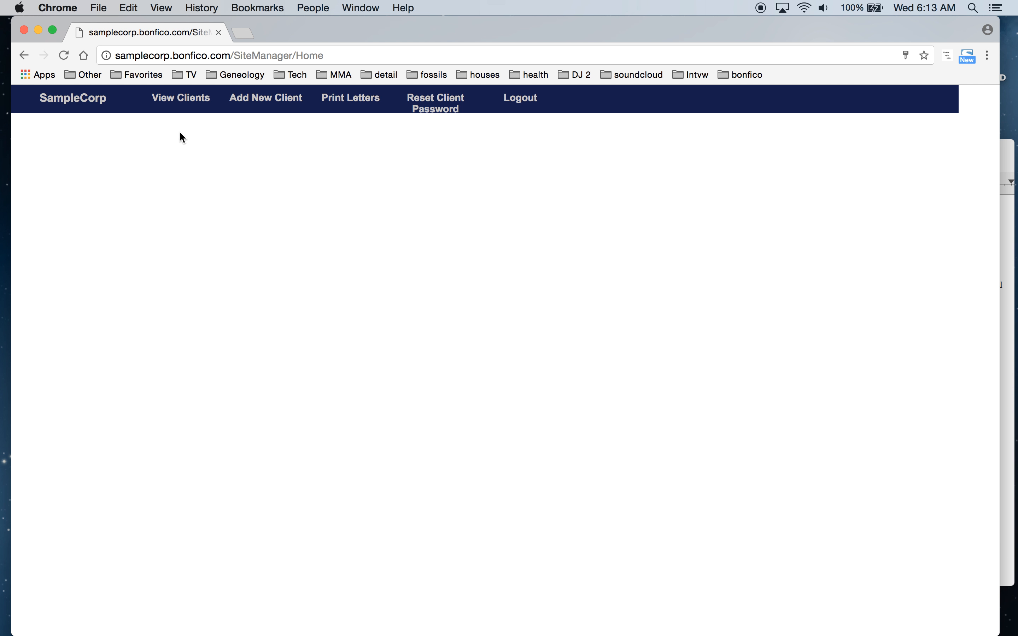
View the clients, select the first listed client and open that client's Transunion credit report
{"action": "left_click", "coordinate": [185, 100]}
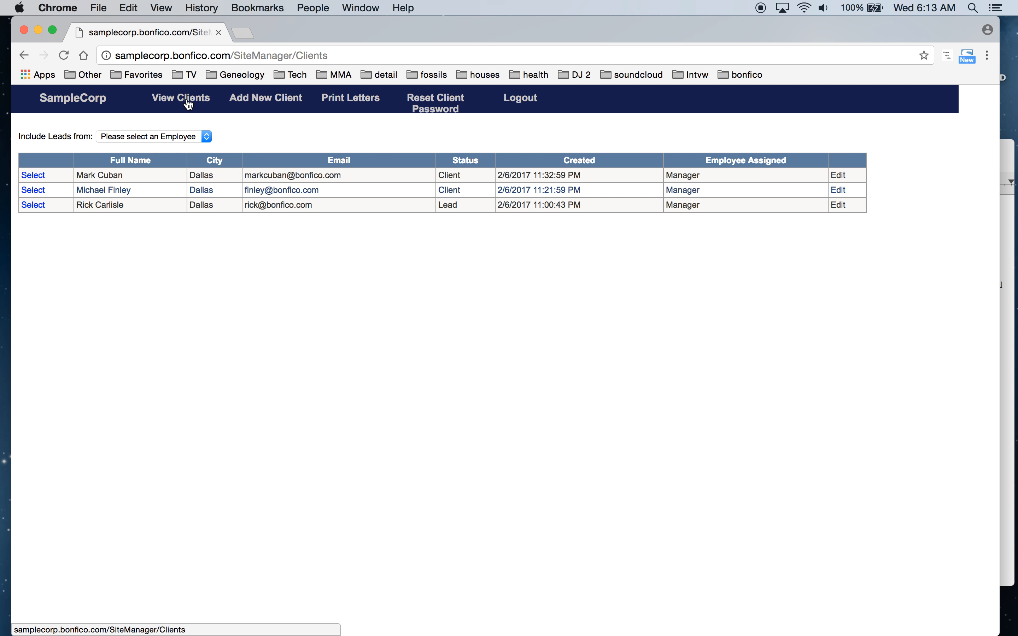
{"action": "left_click", "coordinate": [33, 175]}
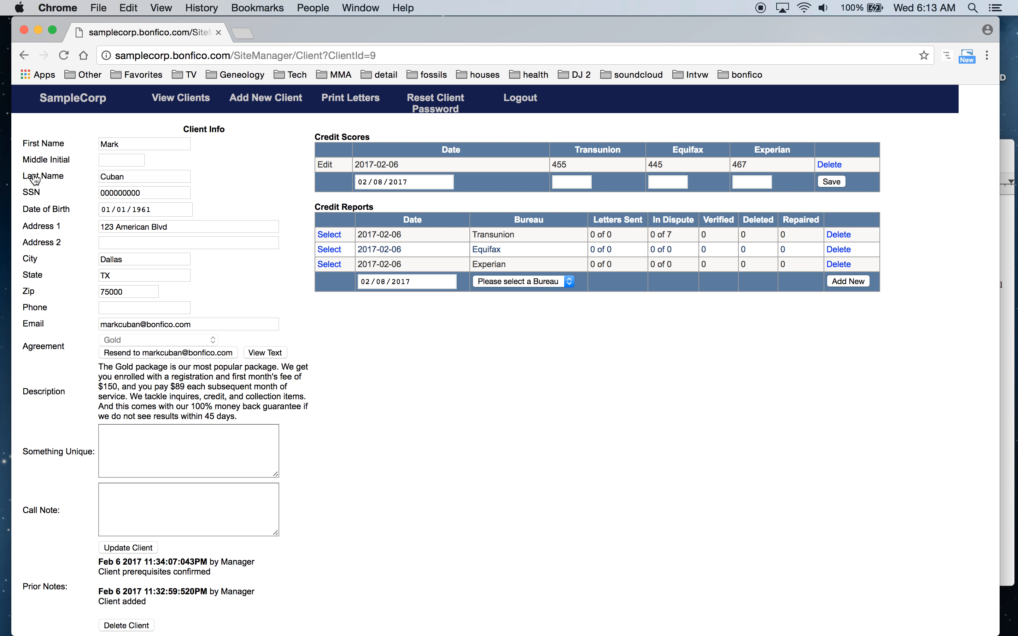
{"action": "left_click", "coordinate": [331, 238]}
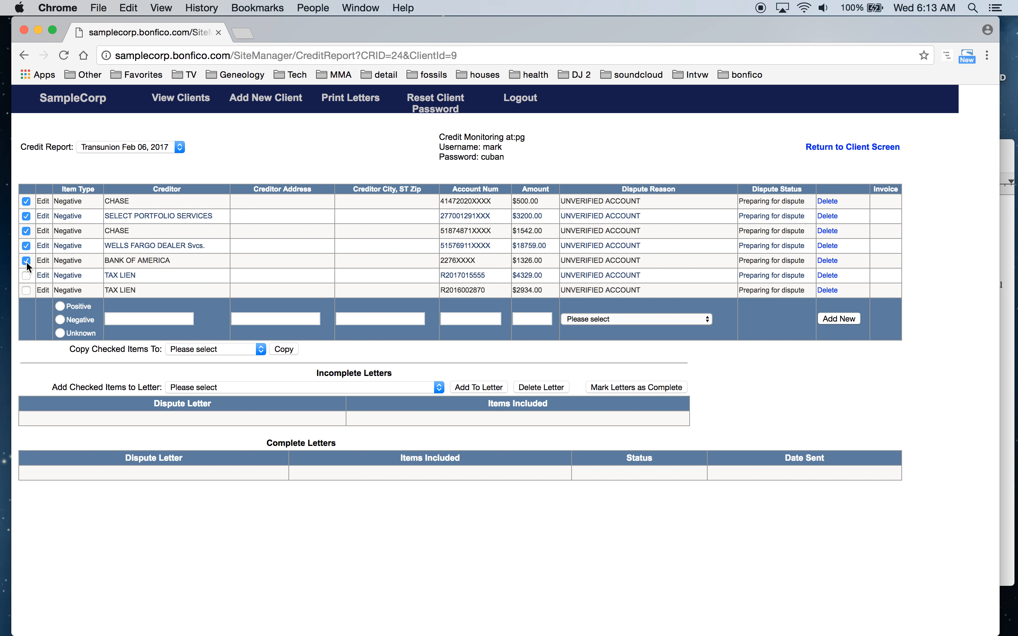
Check all seven negative items and add them to a new letter based on Test Template (Credit Bureau Letter)
{"action": "left_click", "coordinate": [25, 290]}
{"action": "left_click", "coordinate": [340, 388]}
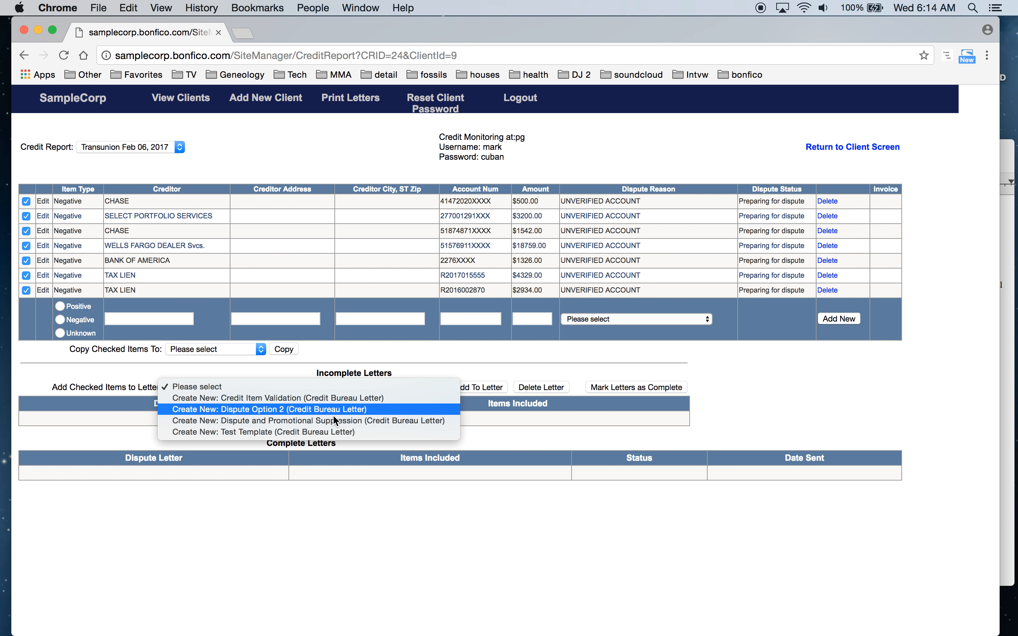
{"action": "left_click", "coordinate": [330, 432]}
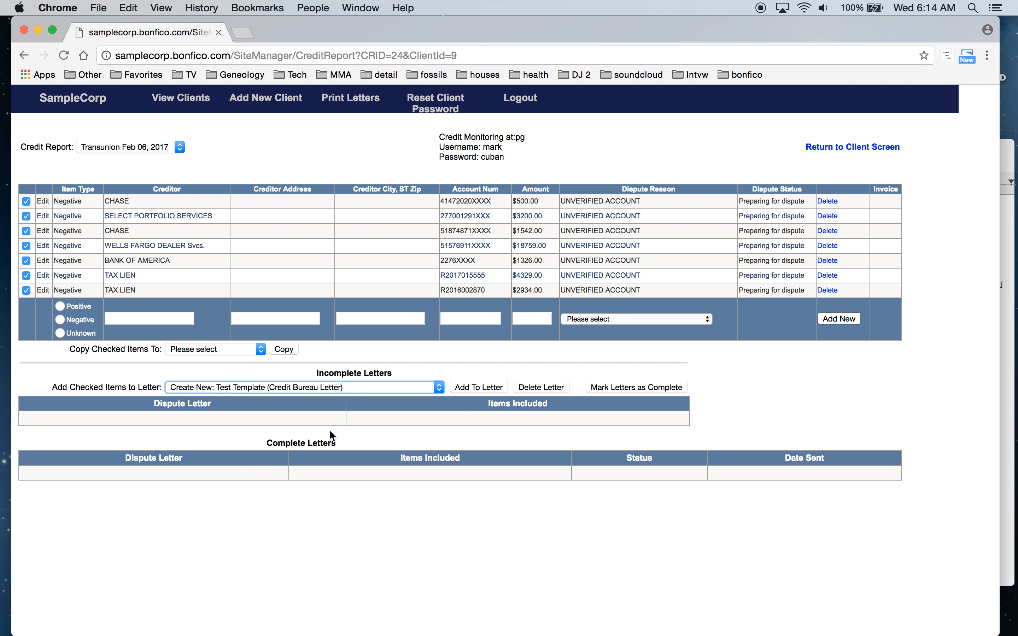
{"action": "left_click", "coordinate": [469, 389]}
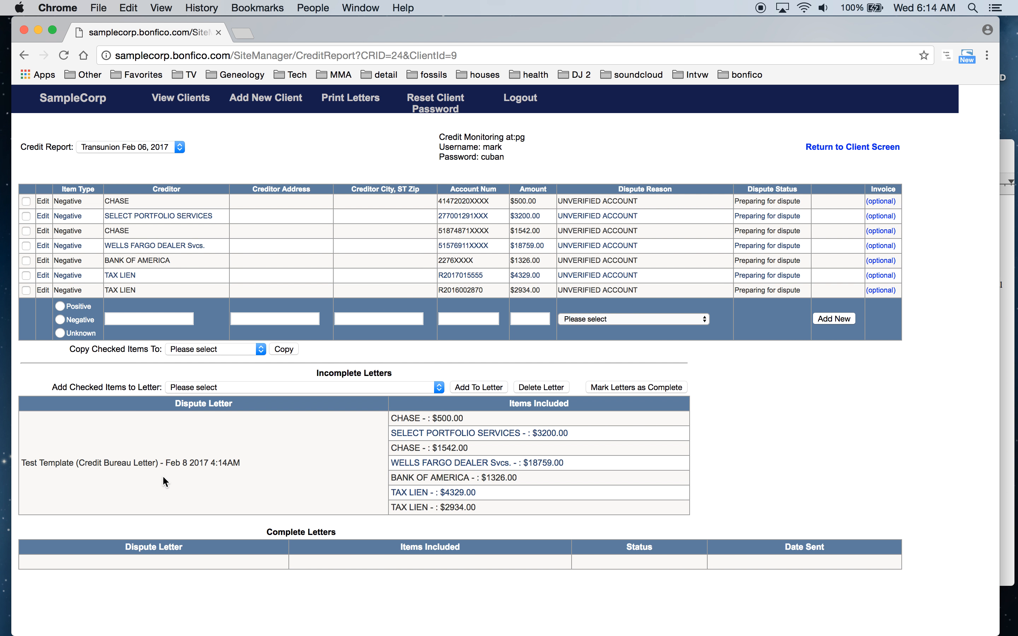
Mark the Test Template letter as complete and open the Print Letters page
{"action": "left_click", "coordinate": [626, 390]}
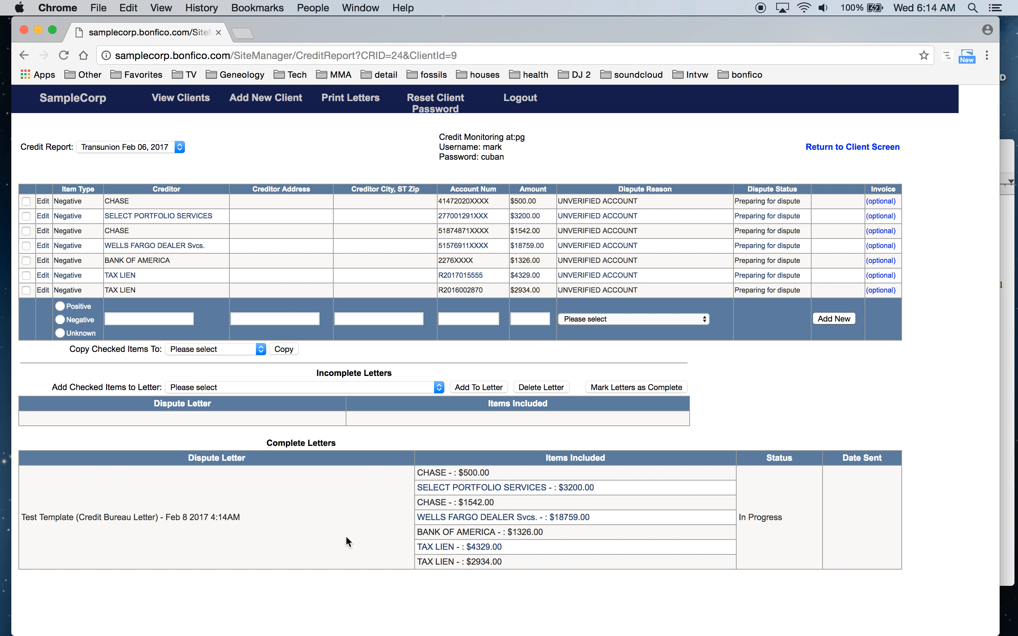
{"action": "left_click", "coordinate": [357, 107]}
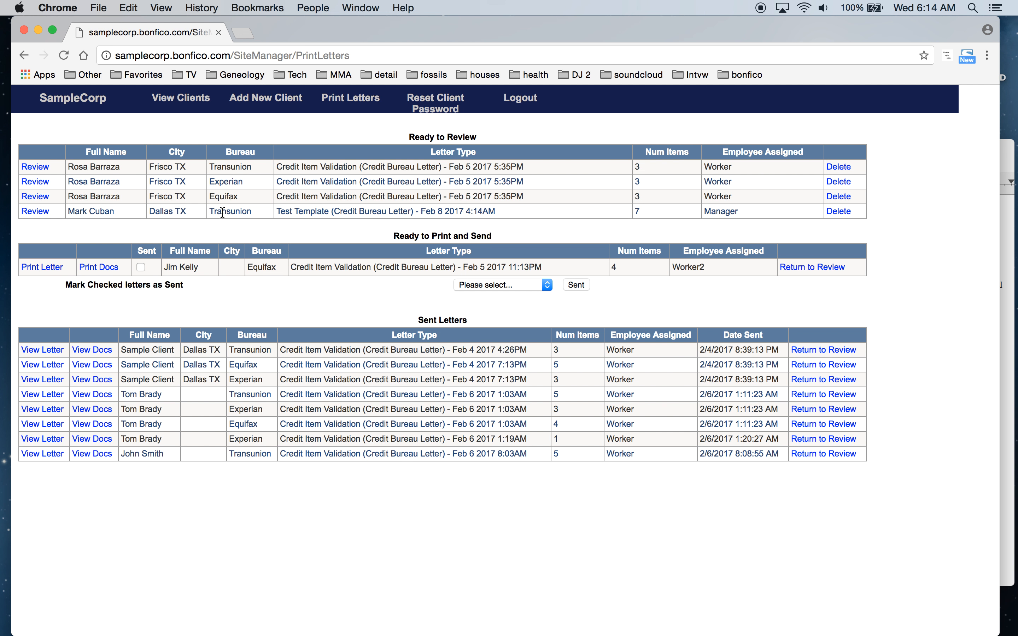
Open the Test Template Transunion letter for review and examine its bold tags, disputed creditor entries and closing requests
{"action": "left_click", "coordinate": [42, 214]}
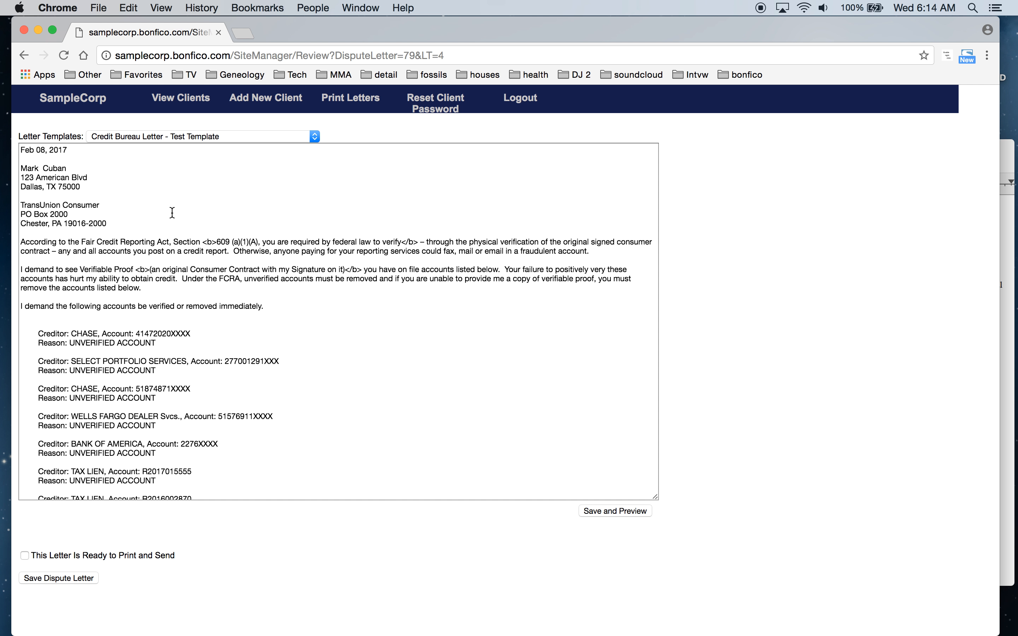
{"action": "scroll", "coordinate": [172, 212], "scroll_direction": "down", "scroll_amount": 3}
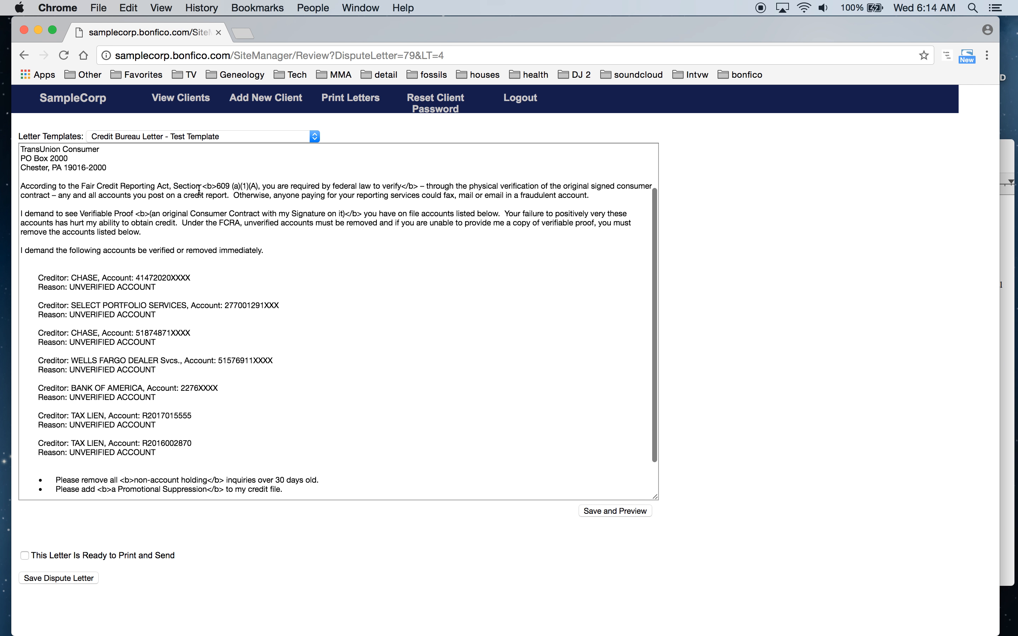
{"action": "left_click_drag", "start_coordinate": [203, 186], "coordinate": [217, 186]}
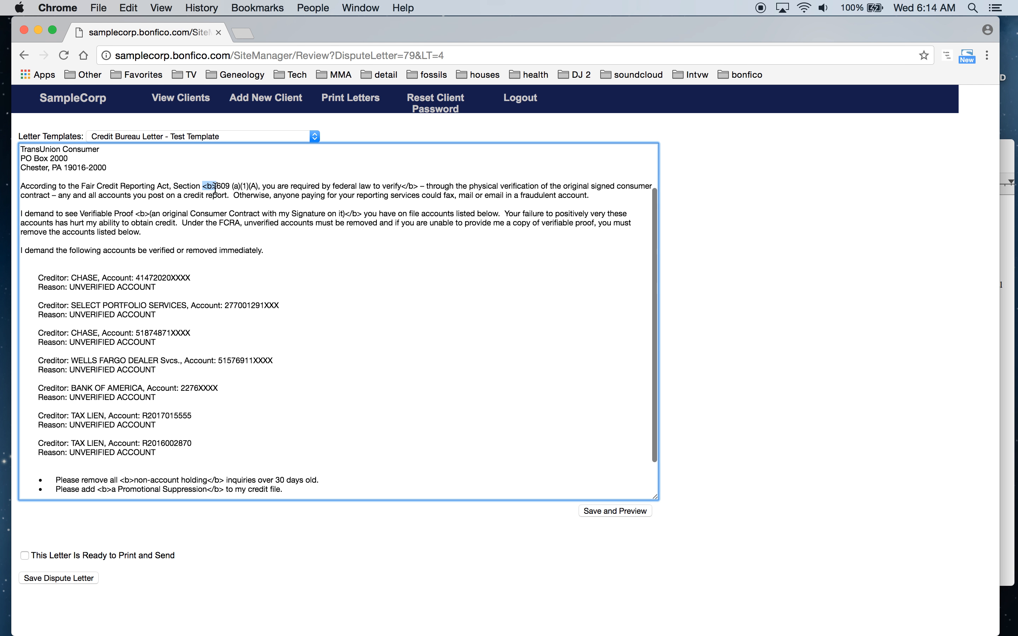
{"action": "left_click_drag", "start_coordinate": [401, 186], "coordinate": [418, 187]}
{"action": "left_click", "coordinate": [130, 277]}
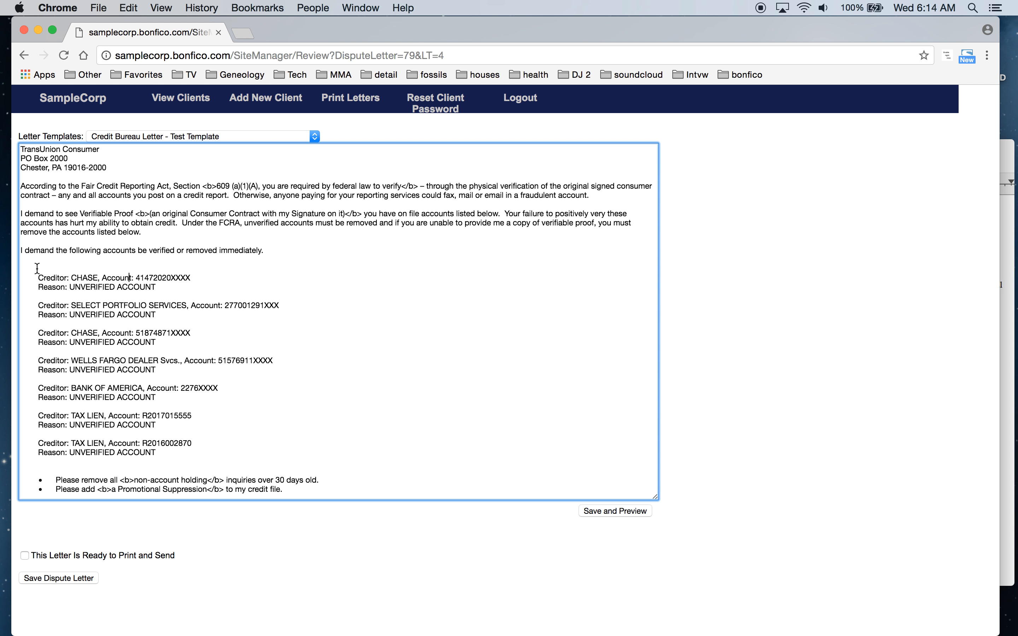
{"action": "left_click_drag", "start_coordinate": [40, 277], "coordinate": [162, 289]}
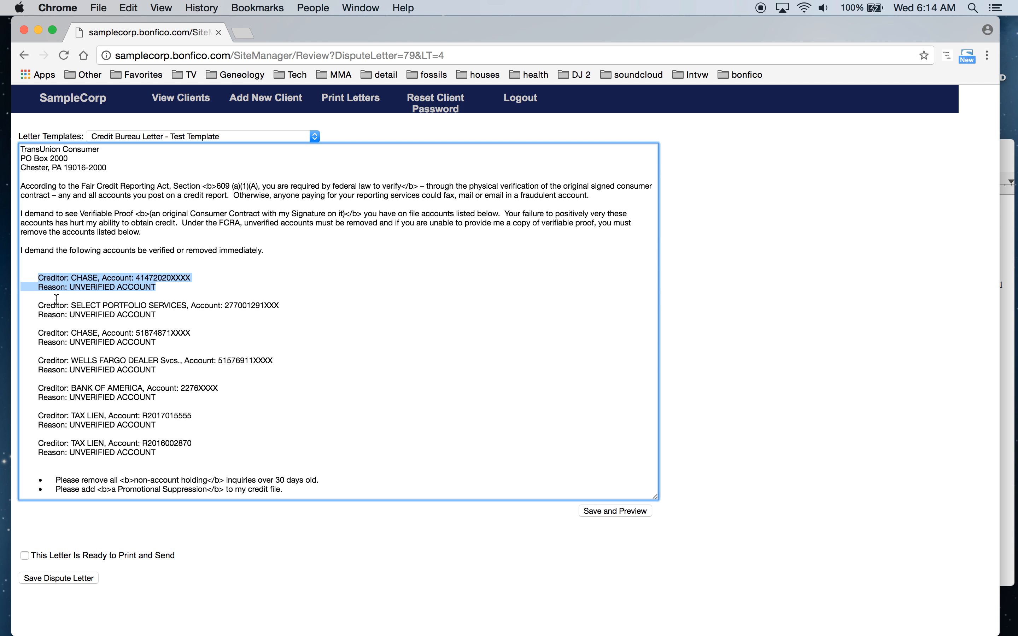
{"action": "left_click", "coordinate": [81, 305]}
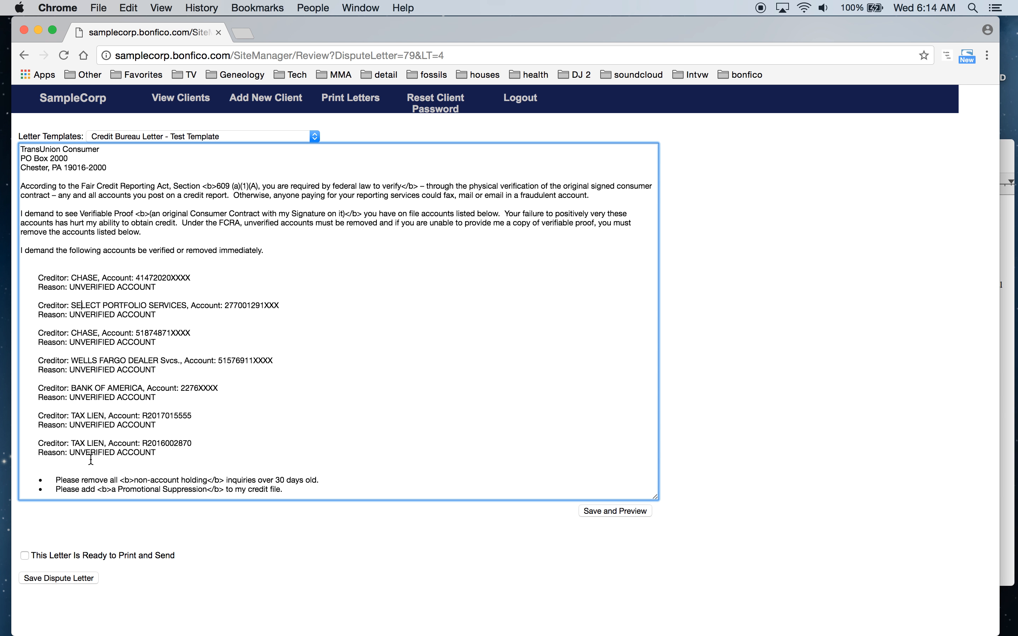
{"action": "scroll", "coordinate": [114, 382], "scroll_direction": "down", "scroll_amount": 3}
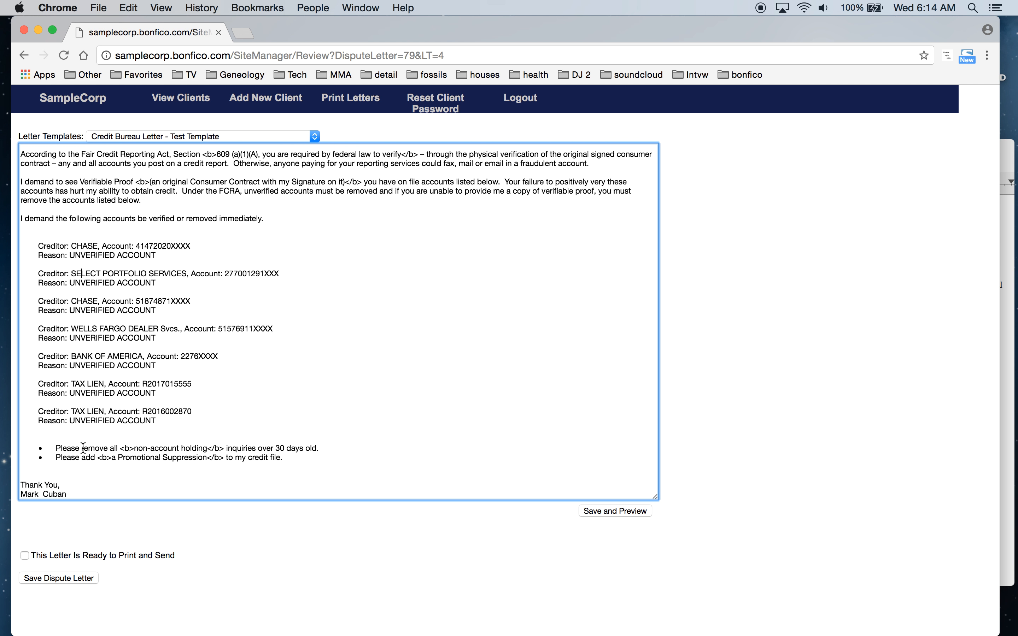
{"action": "scroll", "coordinate": [83, 447], "scroll_direction": "up", "scroll_amount": 5}
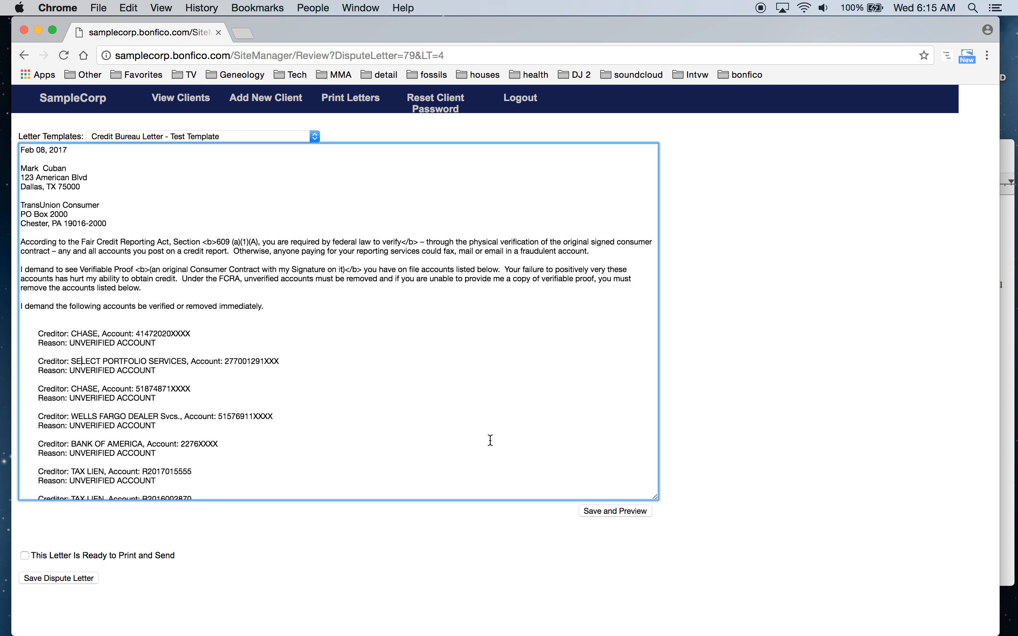
Save and preview the dispute letter, check its full text and print layout, and close the preview without printing
{"action": "left_click", "coordinate": [595, 512]}
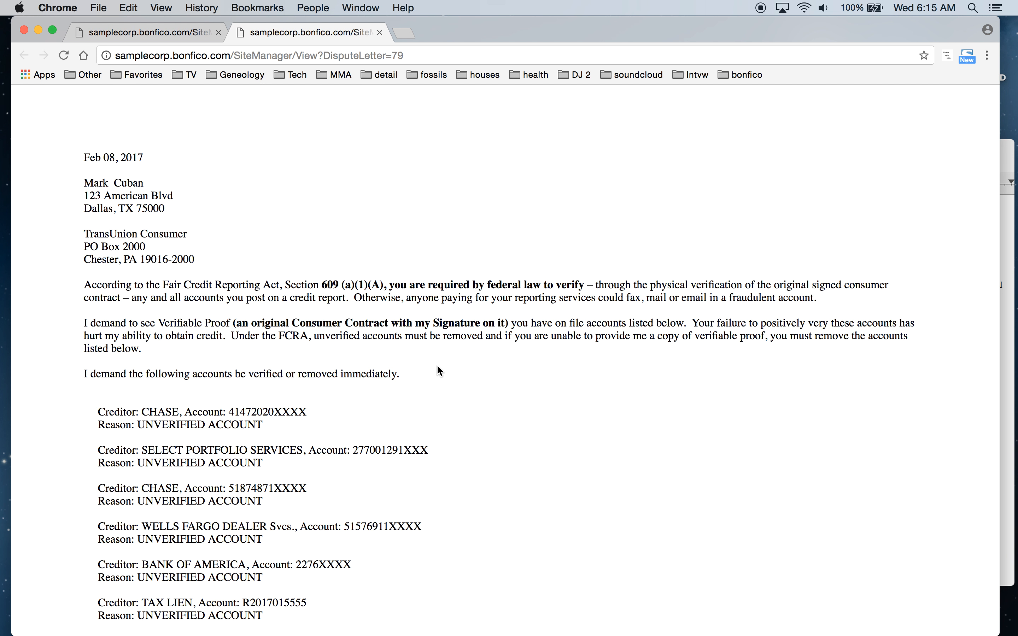
{"action": "scroll", "coordinate": [438, 371], "scroll_direction": "down", "scroll_amount": 3}
{"action": "scroll", "coordinate": [438, 371], "scroll_direction": "down", "scroll_amount": 2}
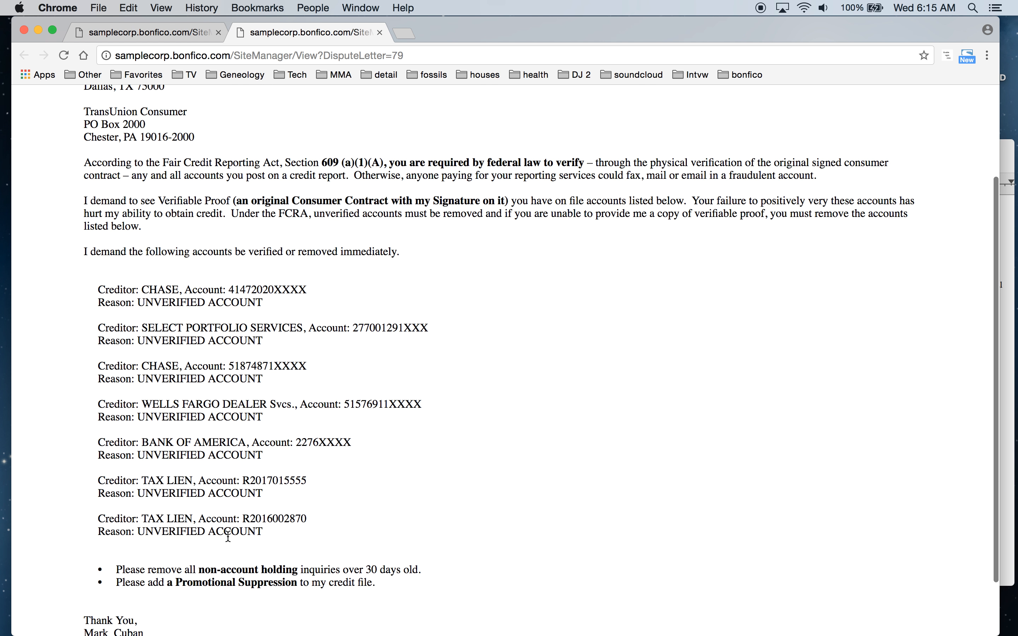
{"action": "scroll", "coordinate": [337, 510], "scroll_direction": "down", "scroll_amount": 3}
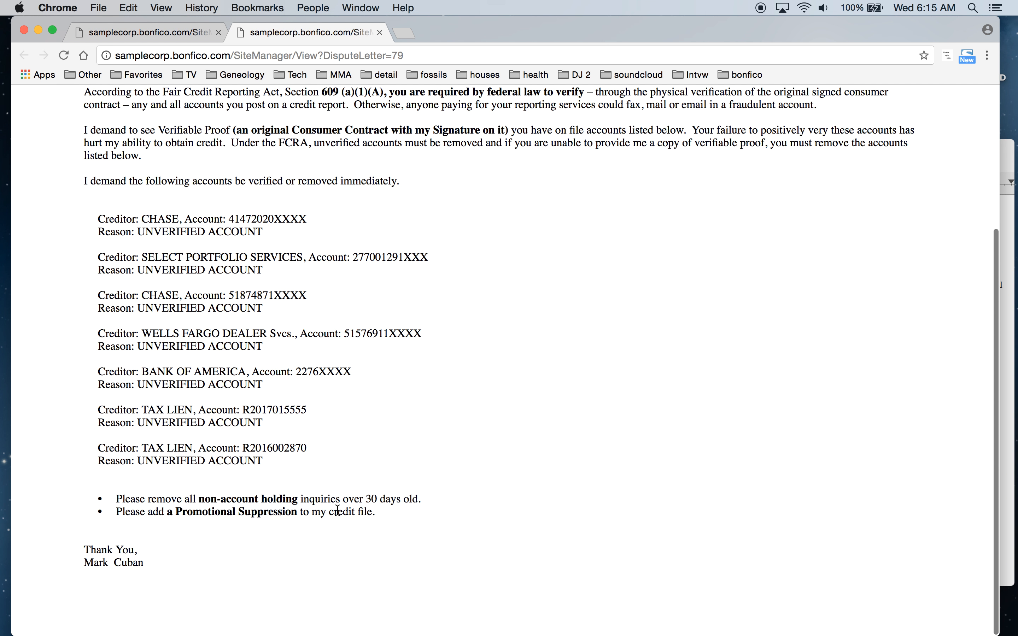
{"action": "scroll", "coordinate": [336, 510], "scroll_direction": "up", "scroll_amount": 1}
{"action": "key", "text": "super+p"}
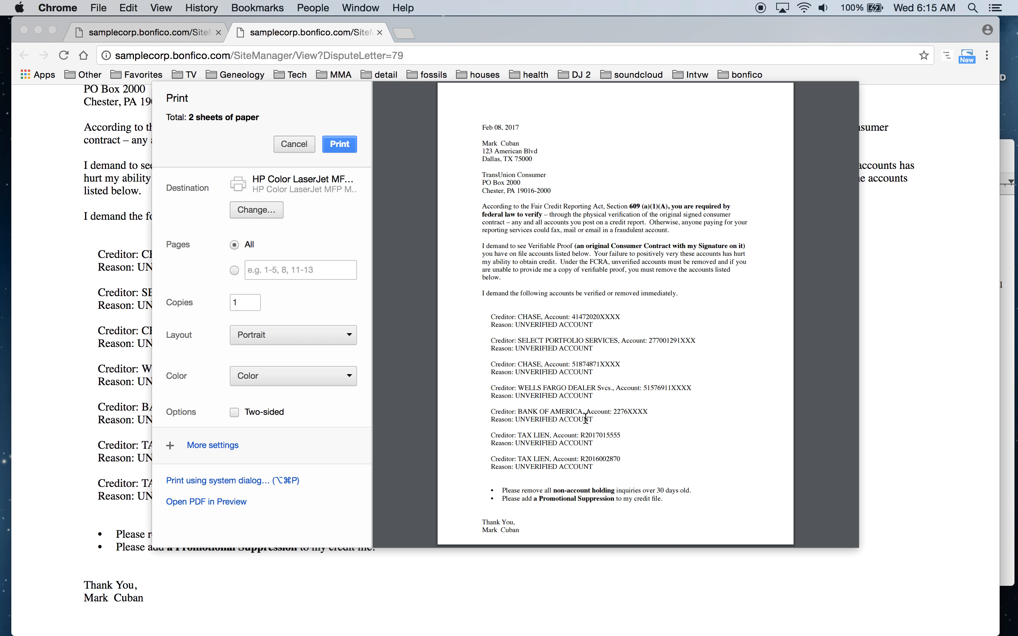
{"action": "left_click", "coordinate": [295, 144]}
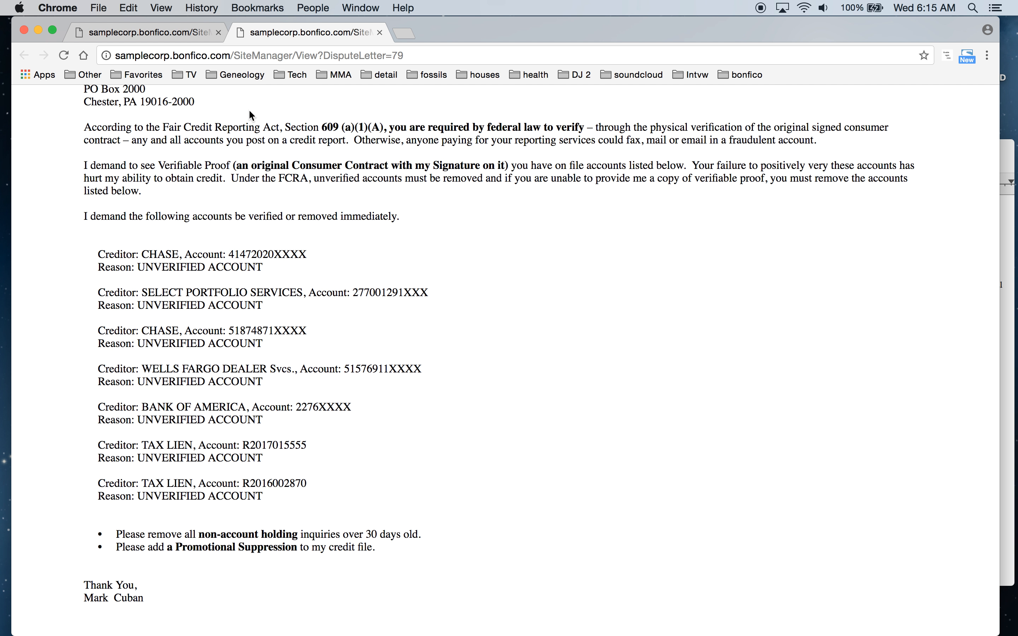
{"action": "left_click", "coordinate": [379, 33]}
Delete the extra blank line above the creditor list and check the saved letter's print layout without printing
{"action": "left_click", "coordinate": [82, 323]}
{"action": "key", "text": "BackSpace"}
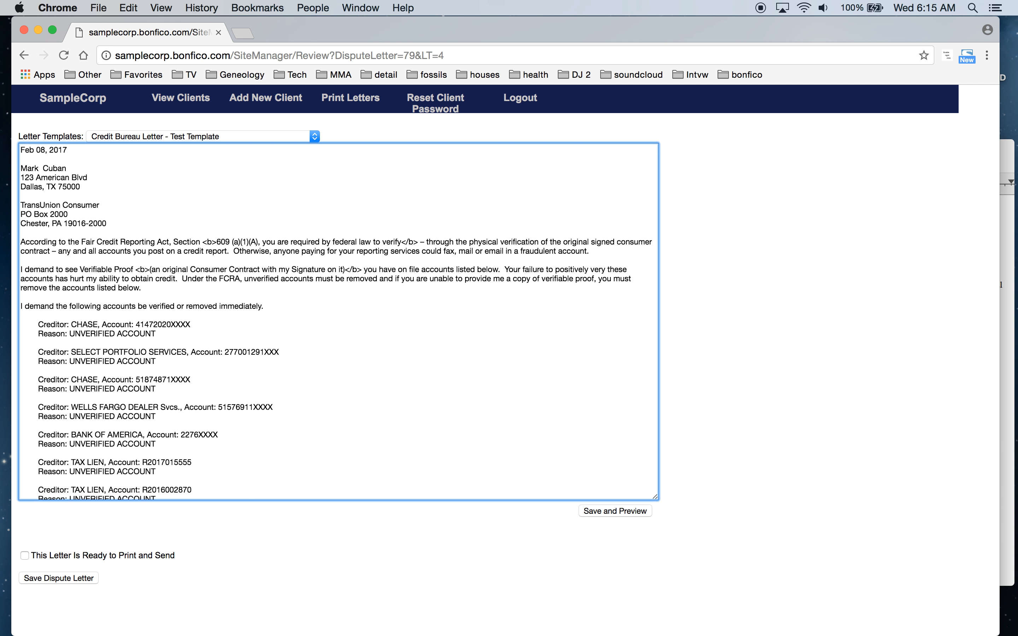
{"action": "left_click", "coordinate": [592, 512]}
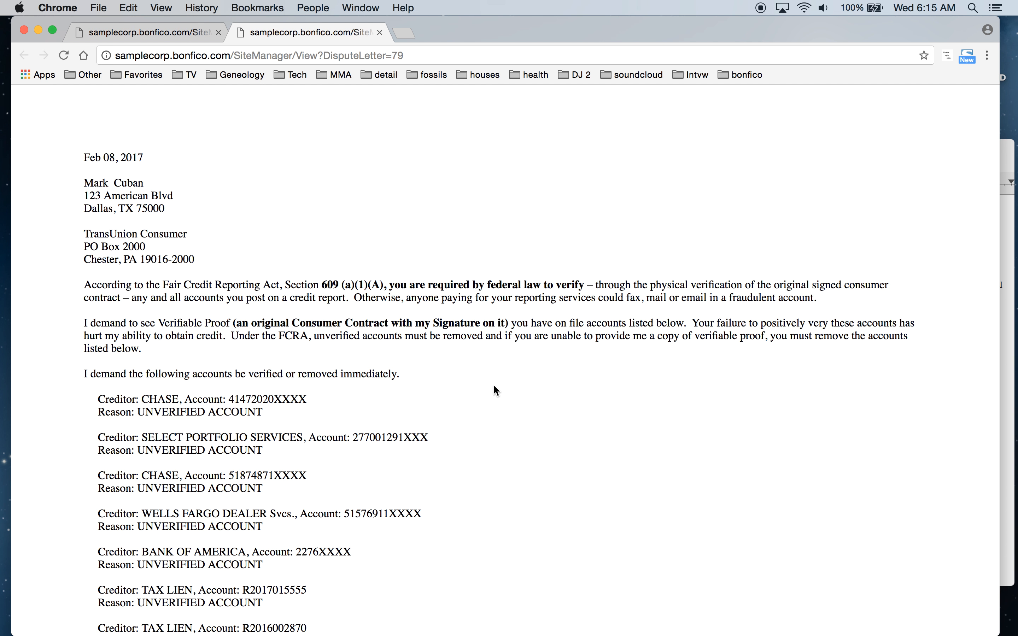
{"action": "key", "text": "super+p"}
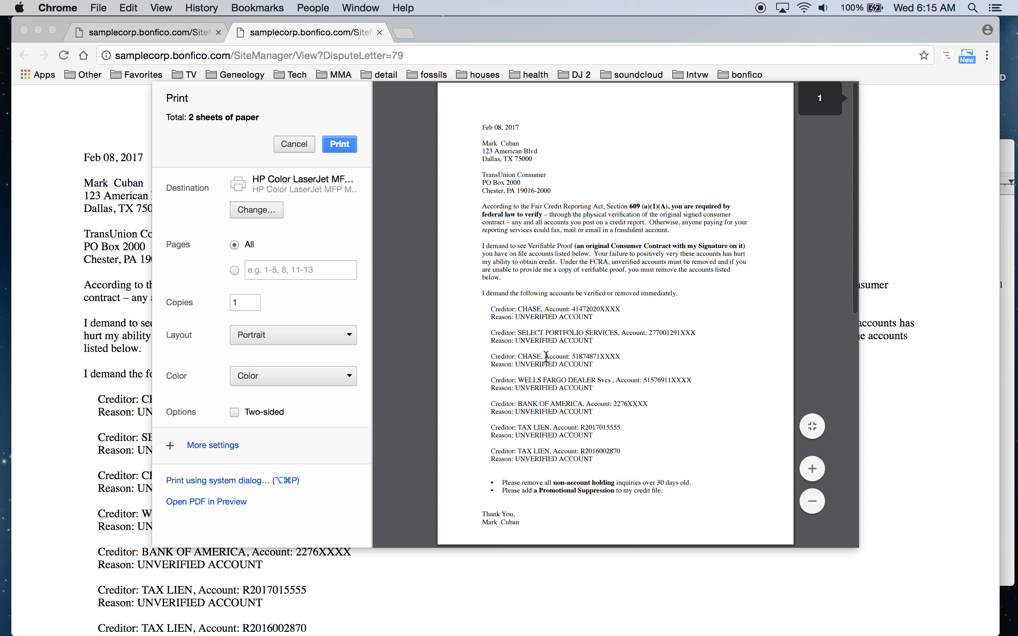
{"action": "scroll", "coordinate": [568, 346], "scroll_direction": "down", "scroll_amount": 5}
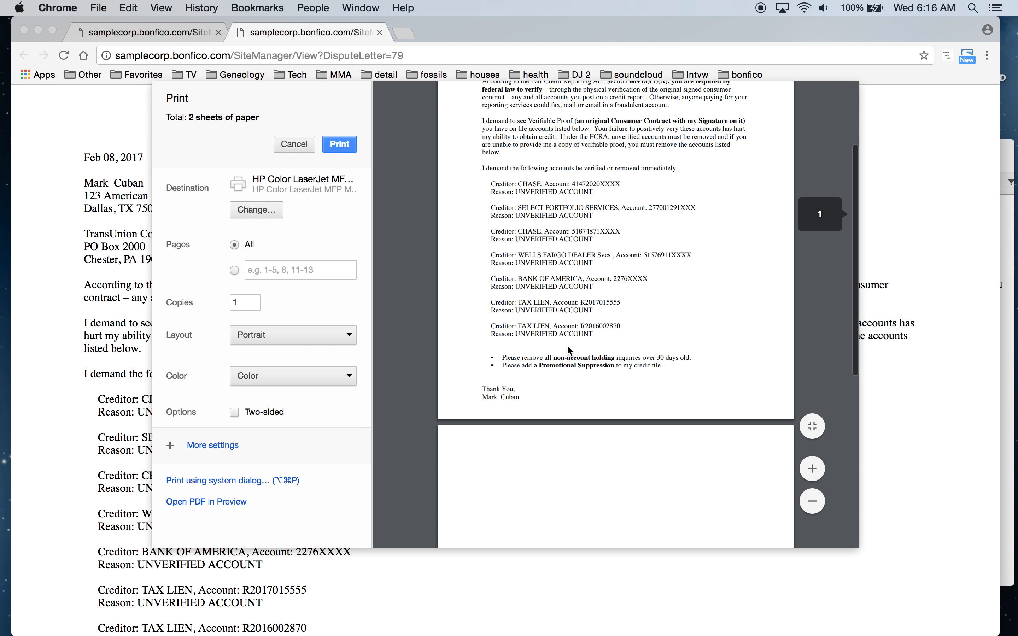
{"action": "scroll", "coordinate": [549, 385], "scroll_direction": "down", "scroll_amount": 1}
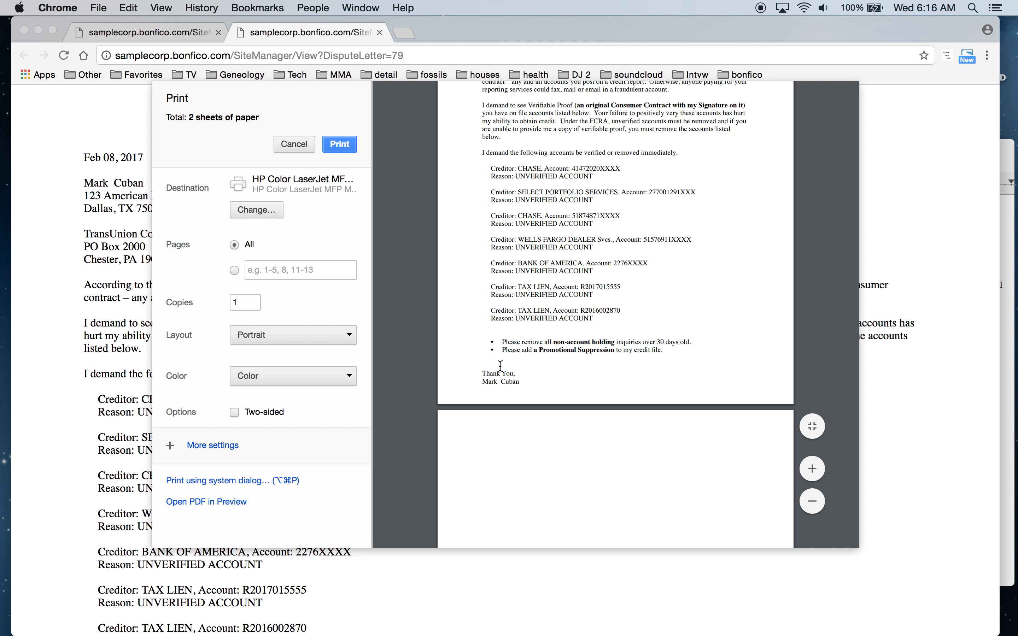
{"action": "left_click", "coordinate": [295, 144]}
{"action": "left_click", "coordinate": [379, 33]}
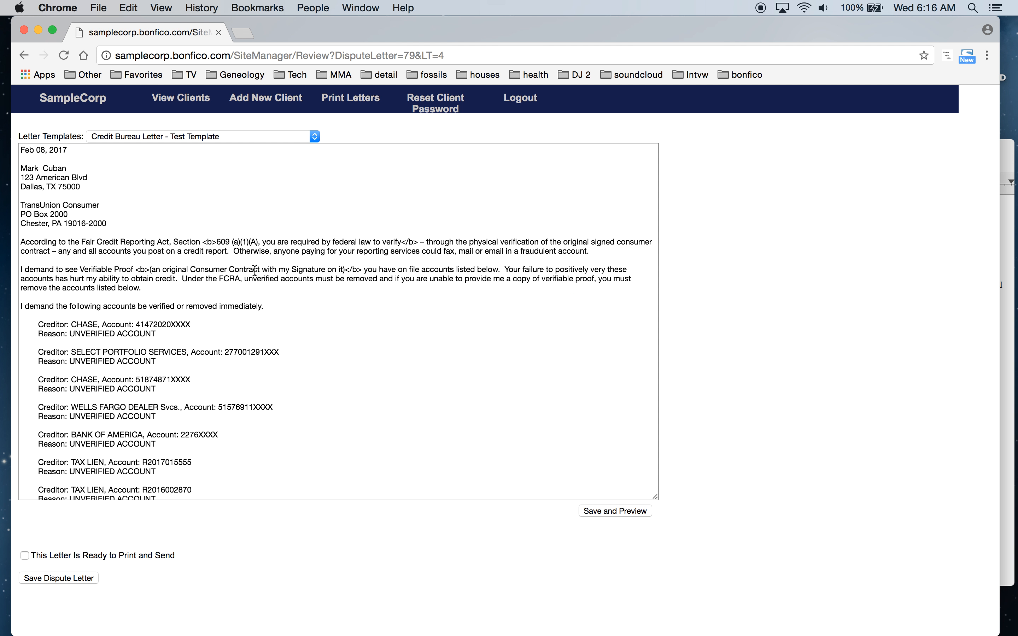
Delete the extra blank lines above and below the two bulleted requests, and save and preview the letter
{"action": "scroll", "coordinate": [176, 340], "scroll_direction": "down", "scroll_amount": 3}
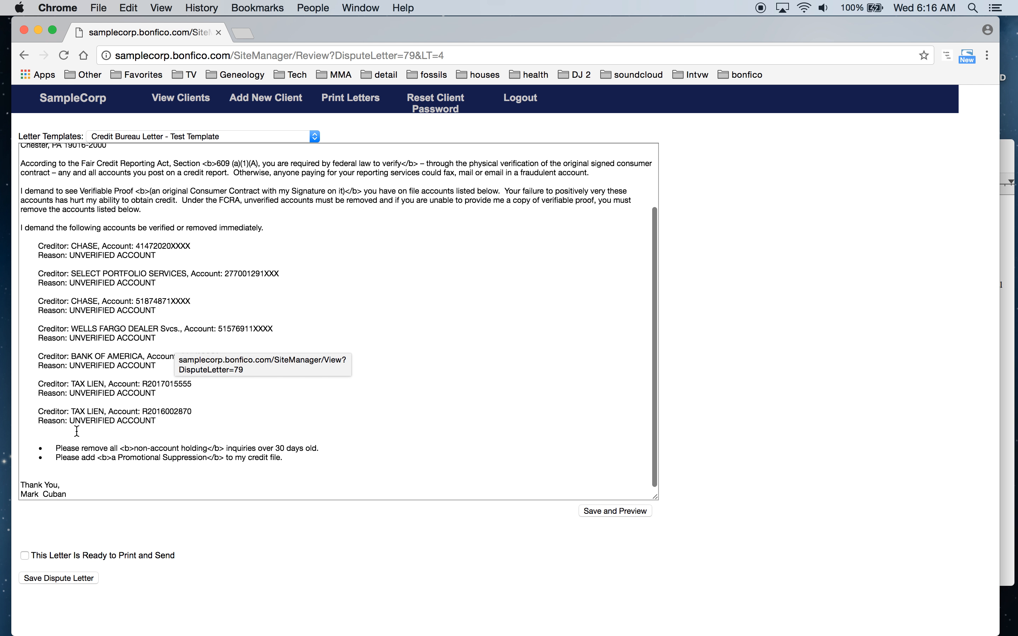
{"action": "left_click", "coordinate": [76, 431]}
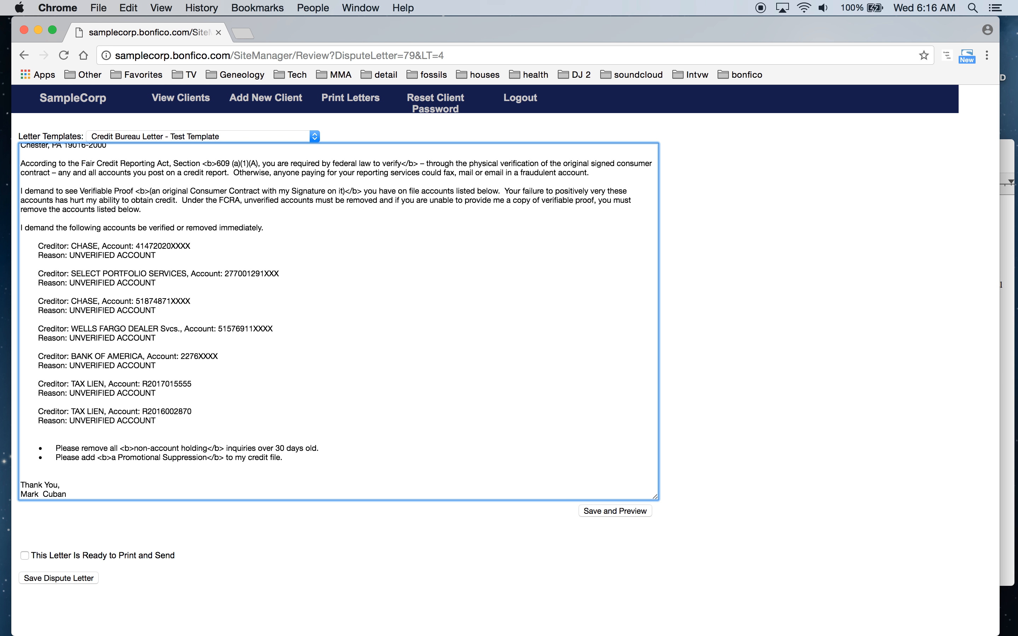
{"action": "key", "text": "BackSpace"}
{"action": "left_click", "coordinate": [33, 467]}
{"action": "key", "text": "BackSpace"}
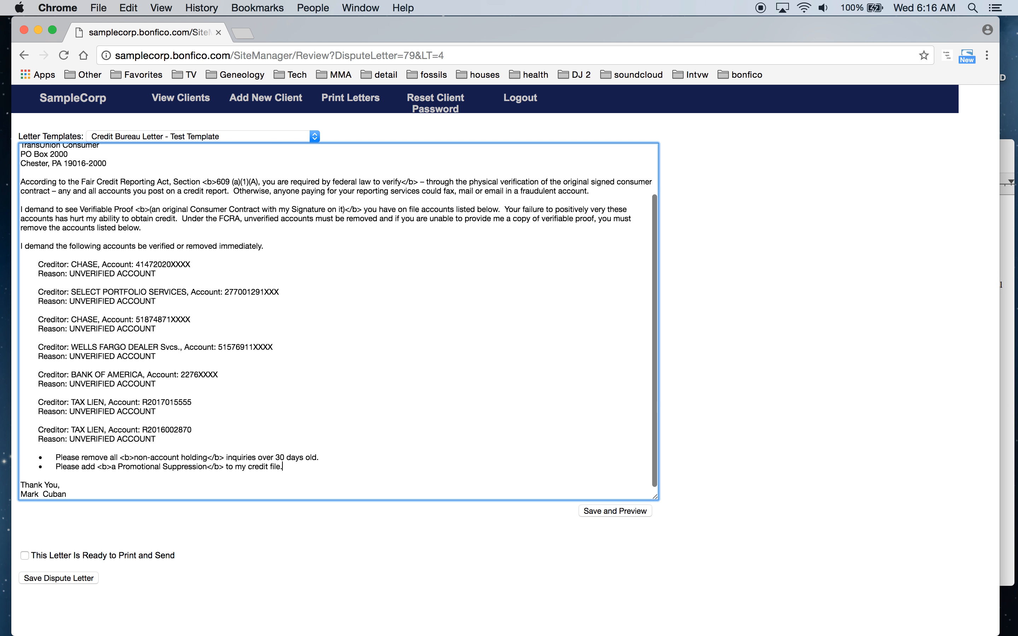
{"action": "left_click", "coordinate": [593, 512]}
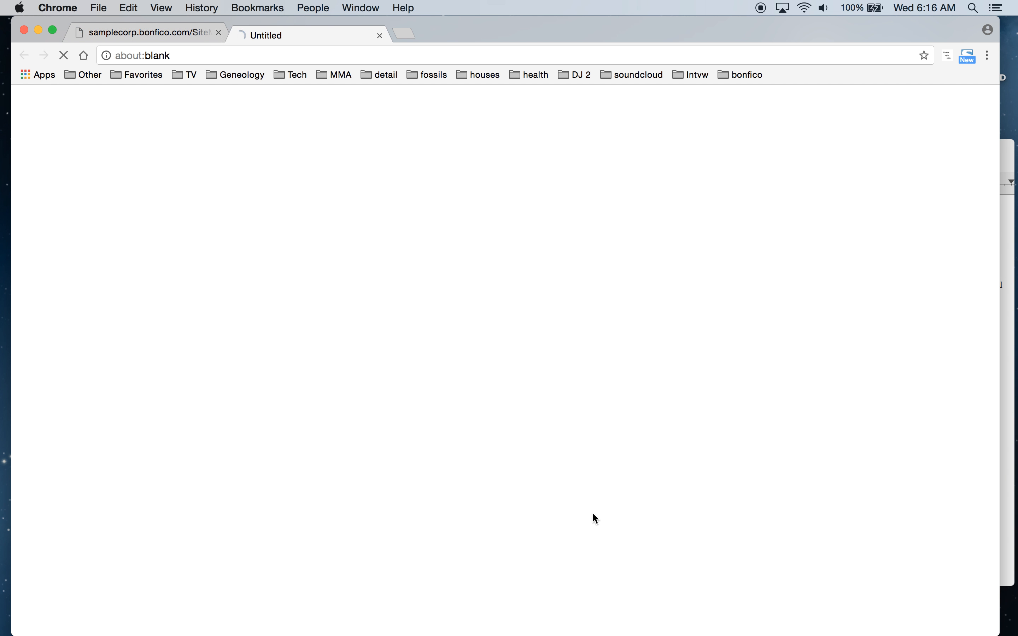
Check the letter's print layout with the page range limited to page 1, and close the preview without printing
{"action": "key", "text": "super+p"}
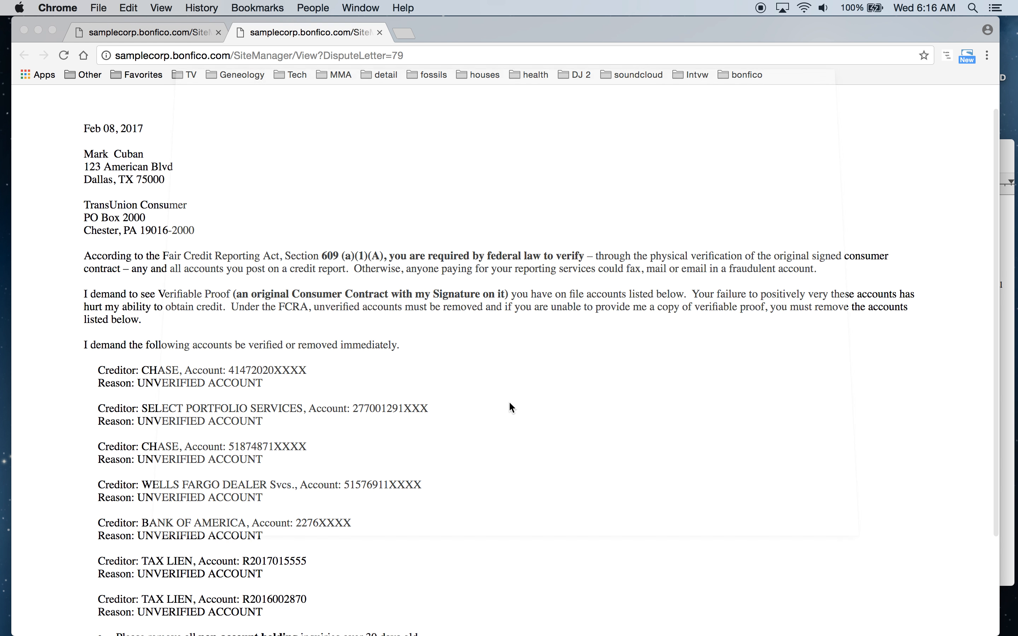
{"action": "scroll", "coordinate": [572, 336], "scroll_direction": "down", "scroll_amount": 5}
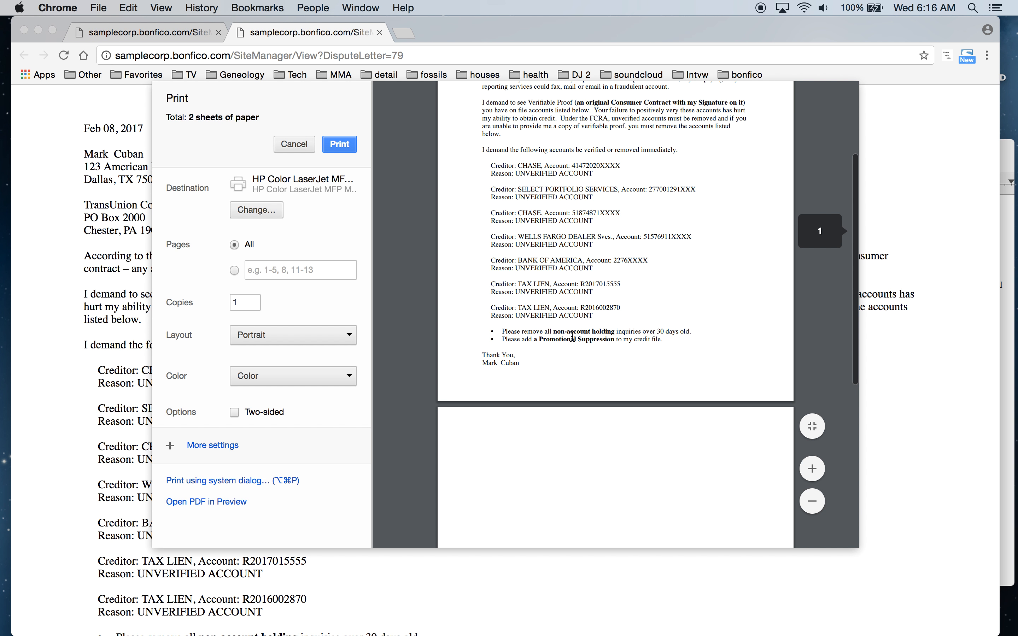
{"action": "left_click", "coordinate": [234, 271]}
{"action": "type", "text": "1"}
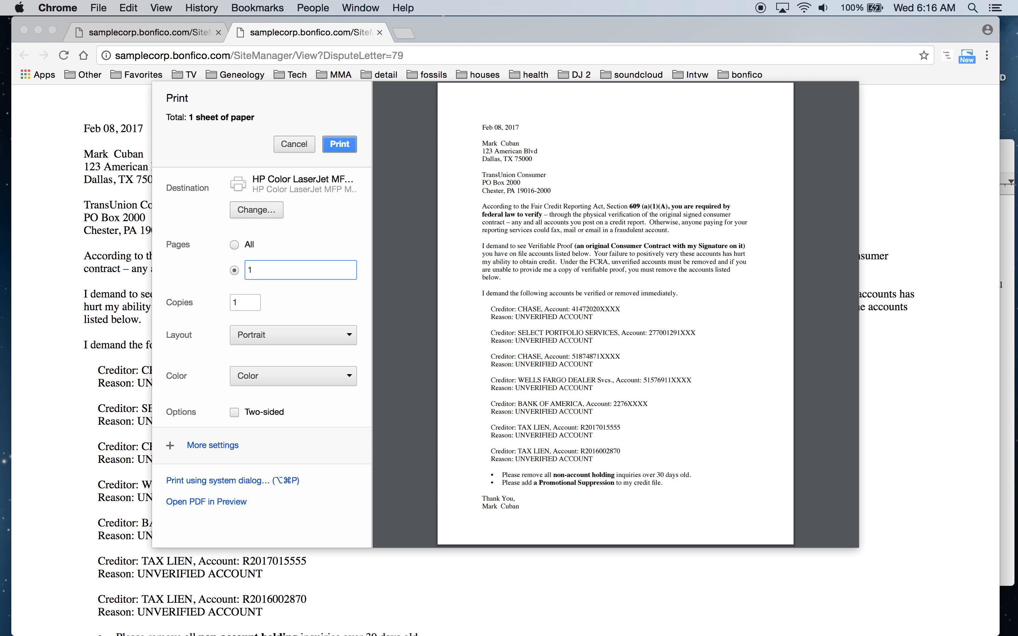
{"action": "left_click", "coordinate": [295, 144]}
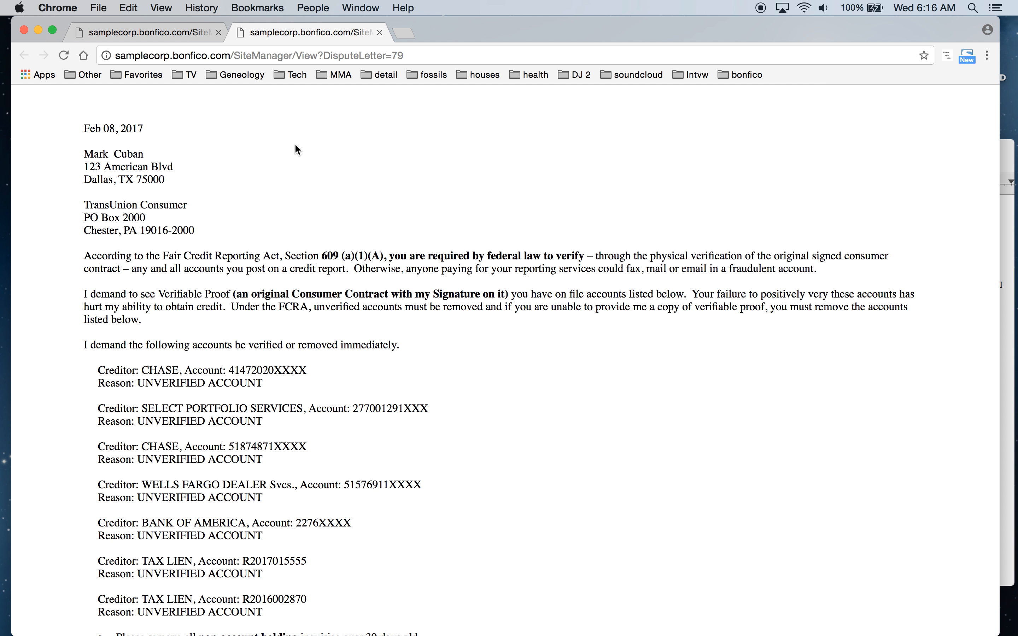
{"action": "left_click", "coordinate": [380, 34]}
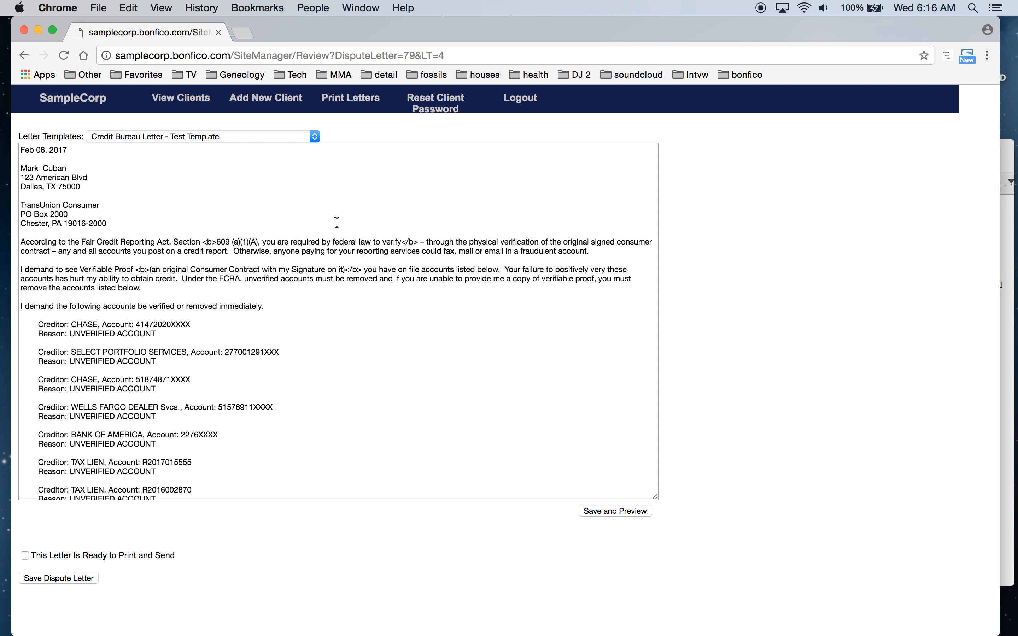
Mark the dispute letter as ready to print and send, save it and return to the Print Letters page
{"action": "left_click", "coordinate": [35, 557]}
{"action": "left_click", "coordinate": [81, 578]}
{"action": "left_click", "coordinate": [360, 100]}
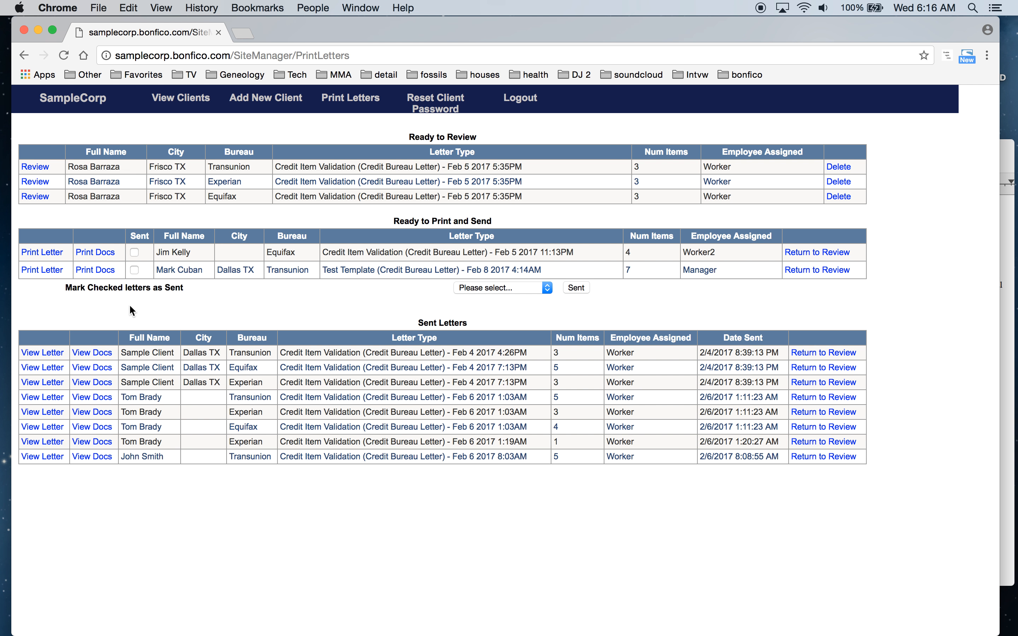
Open the ready Test Template letter for printing, view its print layout and close it without printing
{"action": "left_click", "coordinate": [45, 269]}
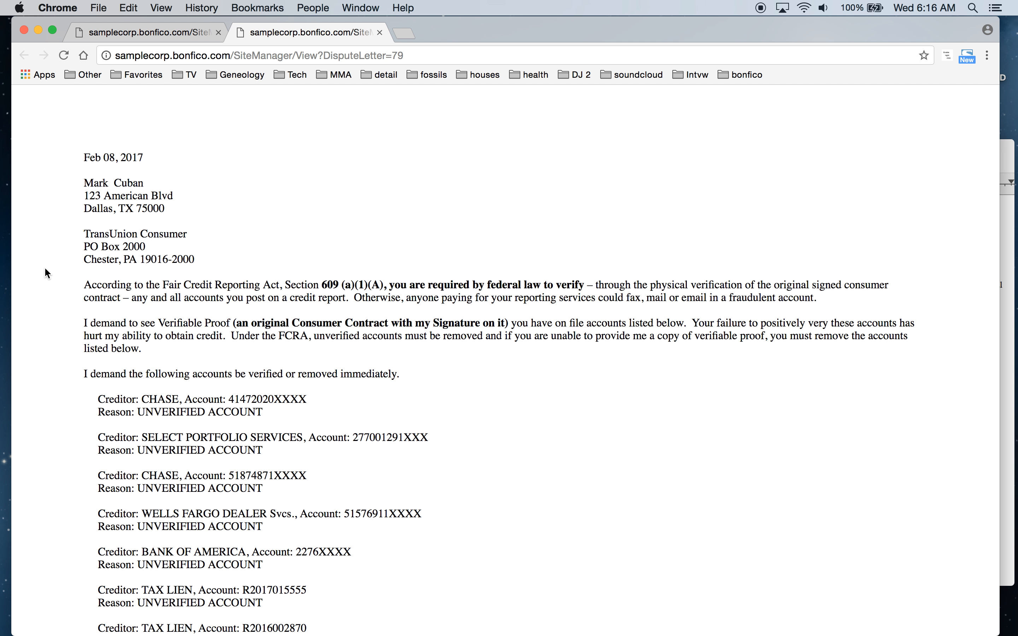
{"action": "key", "text": "super+p"}
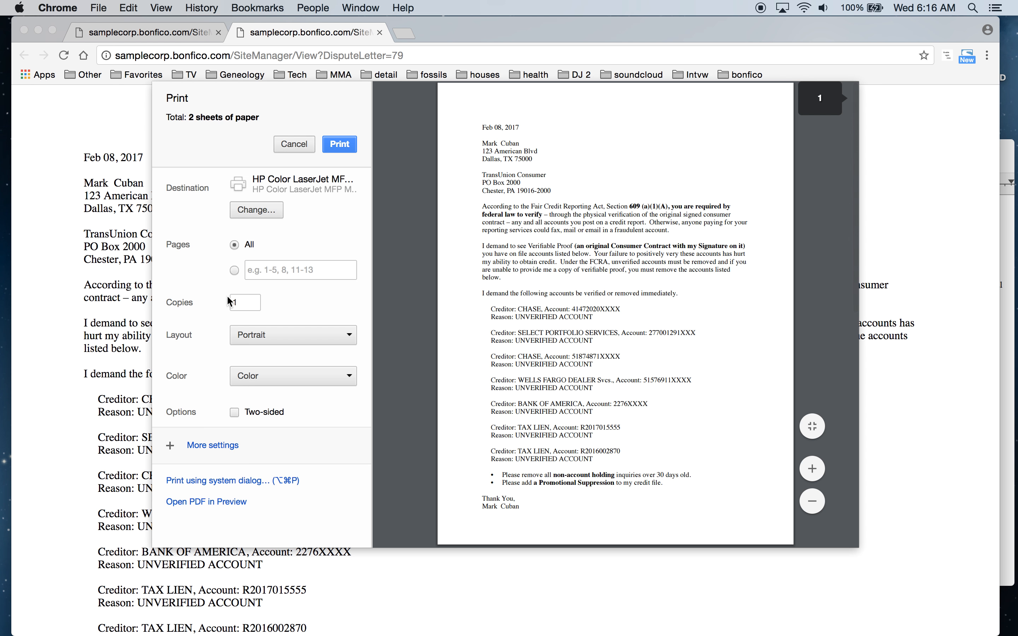
{"action": "left_click", "coordinate": [294, 145]}
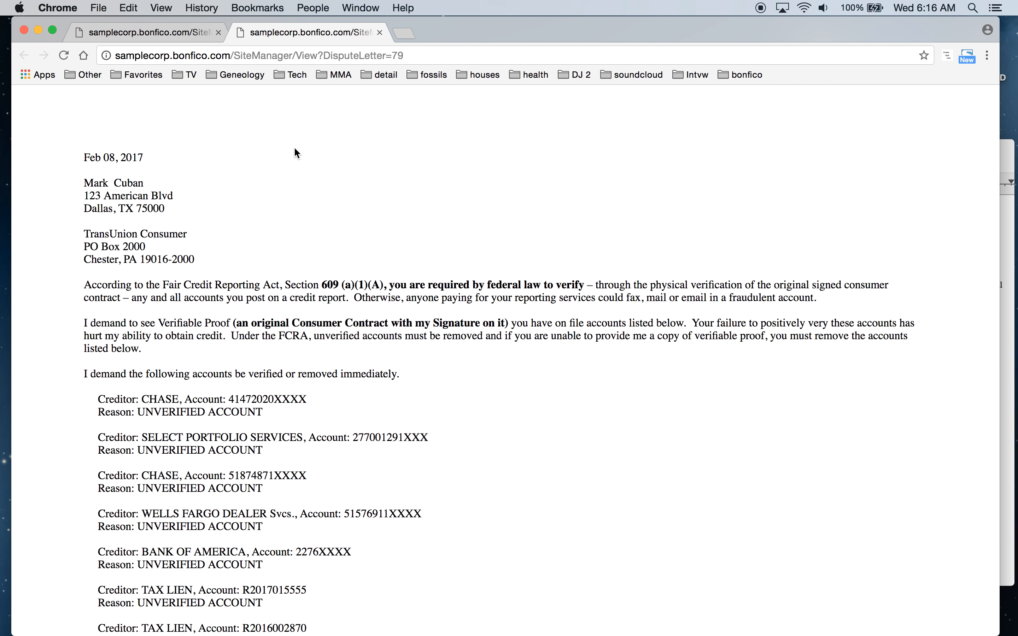
{"action": "left_click", "coordinate": [379, 32]}
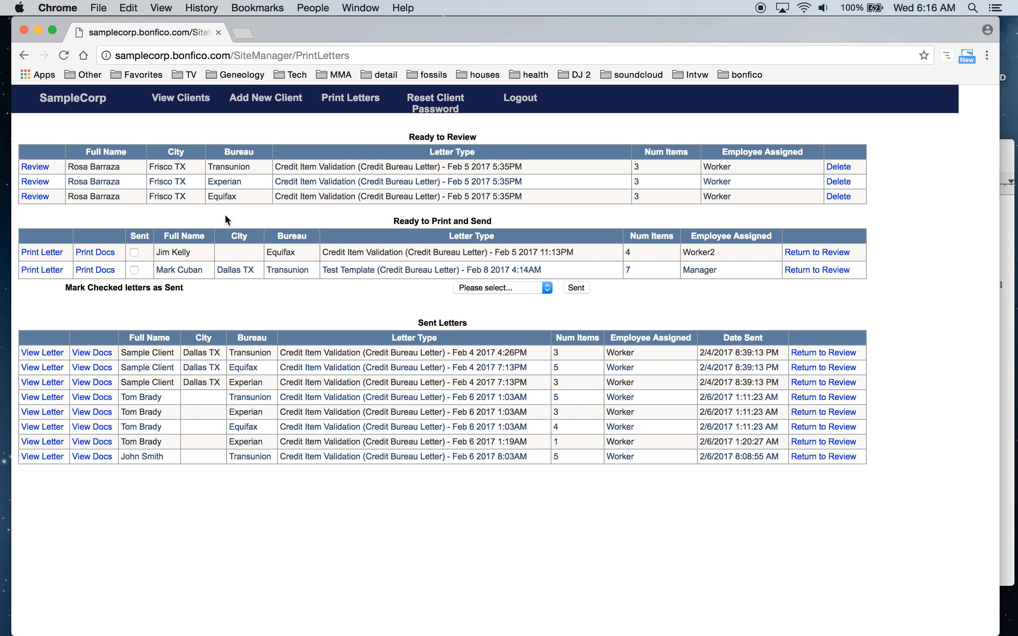
View the print layout of the supporting documents for the Test Template letter's client and close it without printing
{"action": "left_click", "coordinate": [104, 272]}
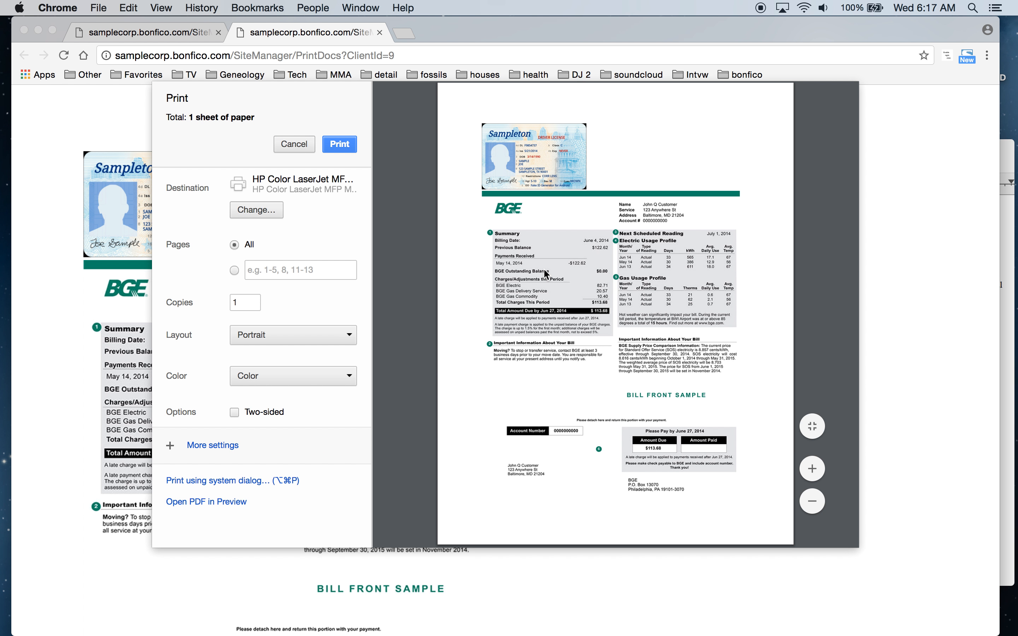
{"action": "key", "text": "Escape"}
{"action": "left_click", "coordinate": [379, 32]}
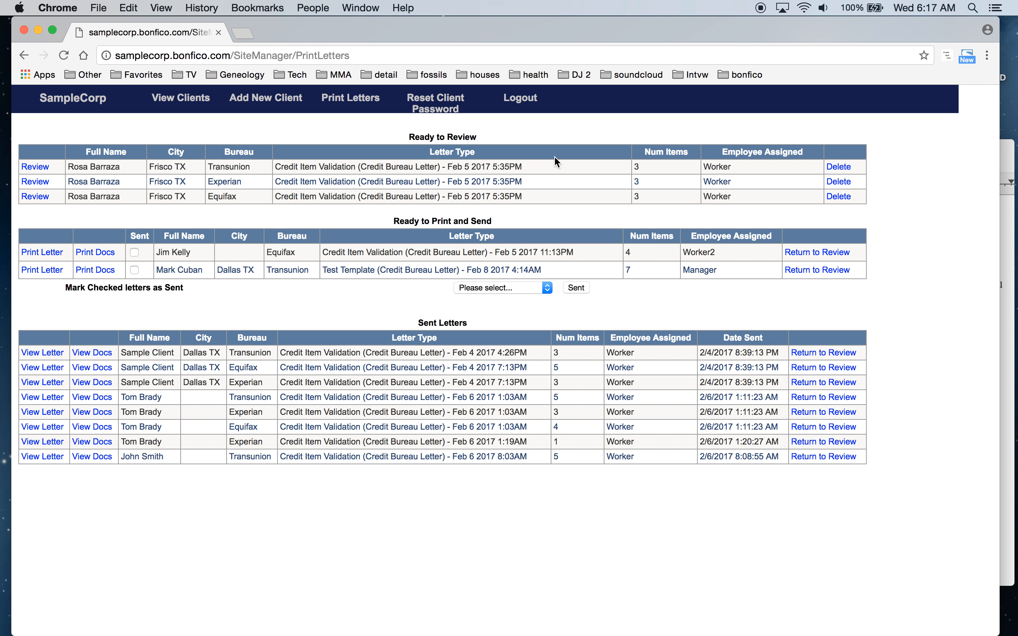
Mark the Test Template letter as sent, using the Sent via Certified Mail option
{"action": "left_click", "coordinate": [133, 271]}
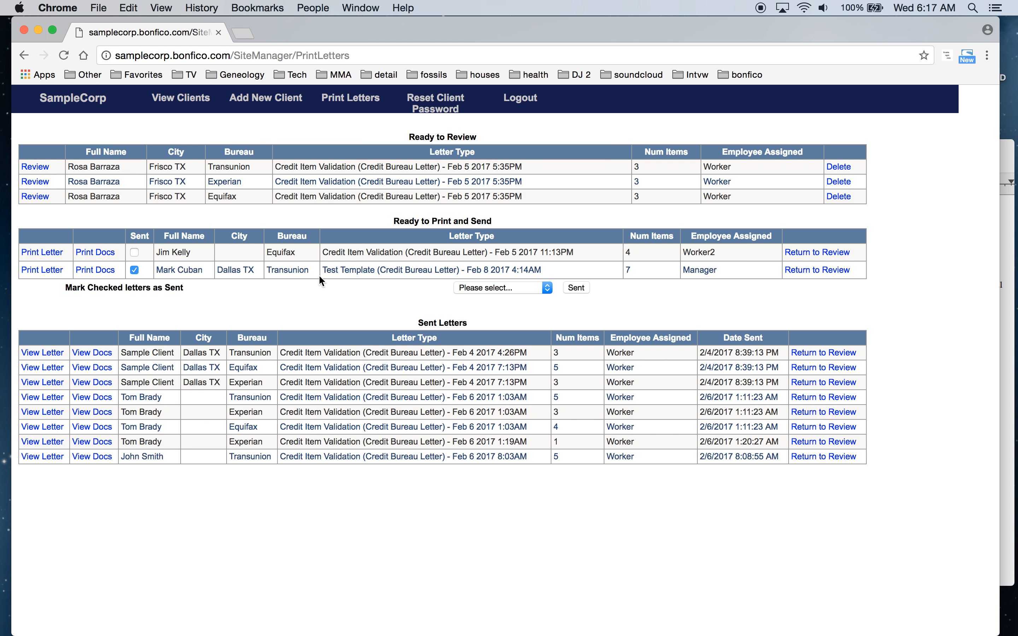
{"action": "left_click", "coordinate": [521, 290]}
{"action": "left_click", "coordinate": [518, 300]}
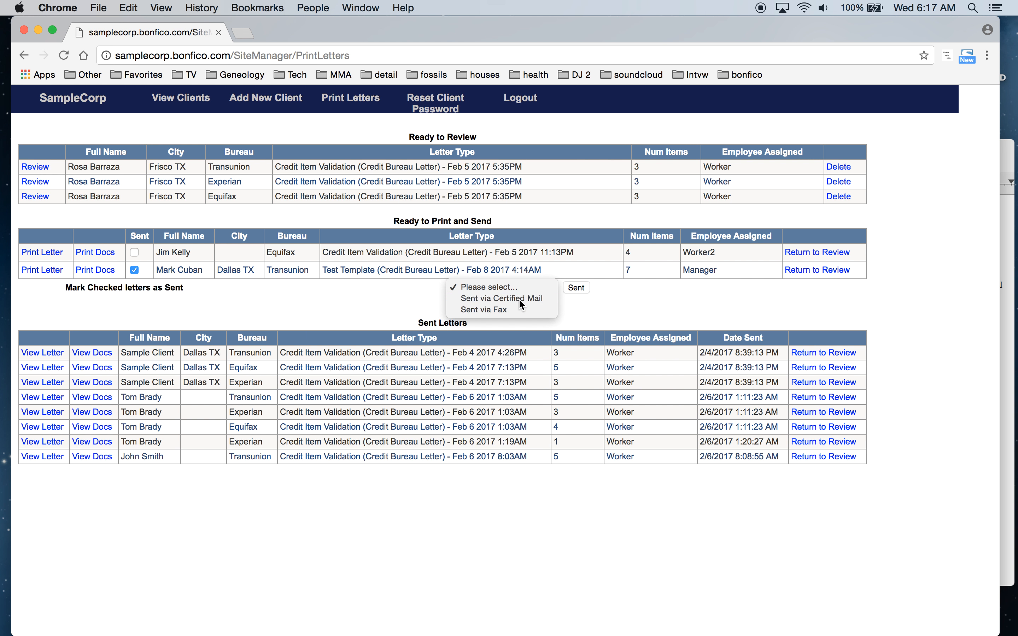
{"action": "left_click", "coordinate": [574, 287]}
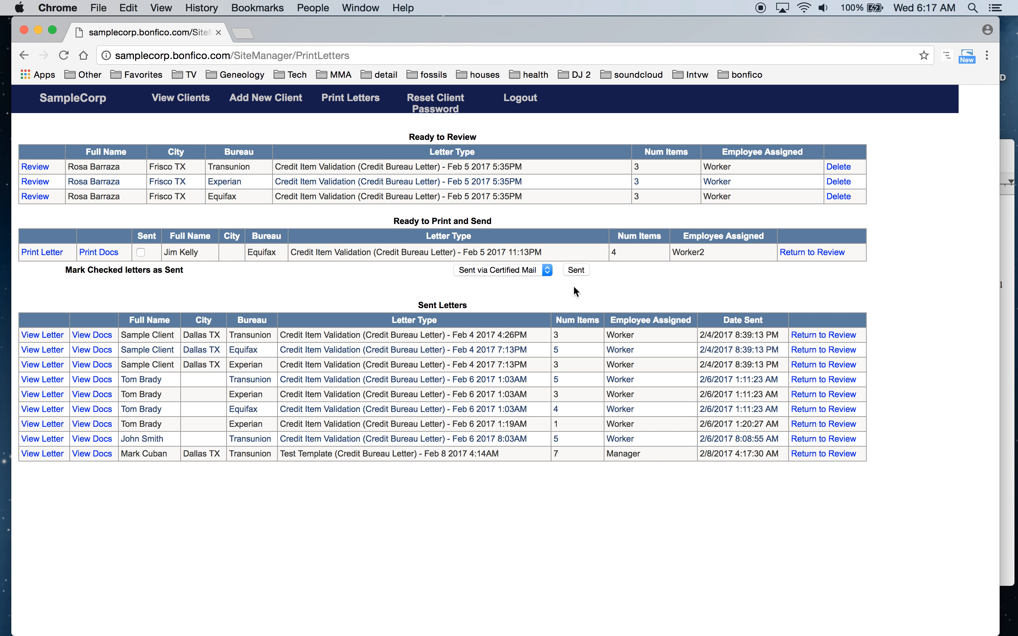